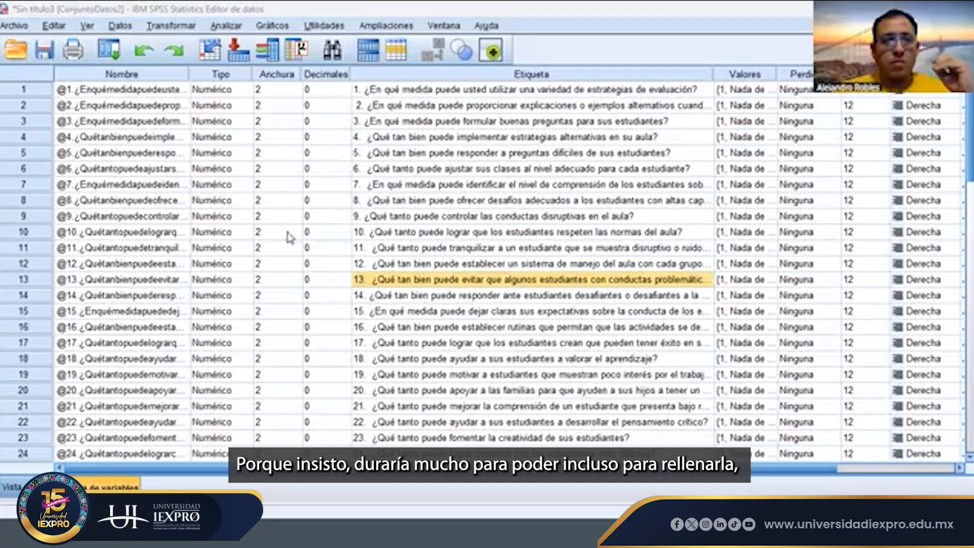
- Review the teacher self-efficacy items and the critical thinking and creativity items in the variable list
scroll(290, 237, down, 1)
scroll(289, 237, up, 1)
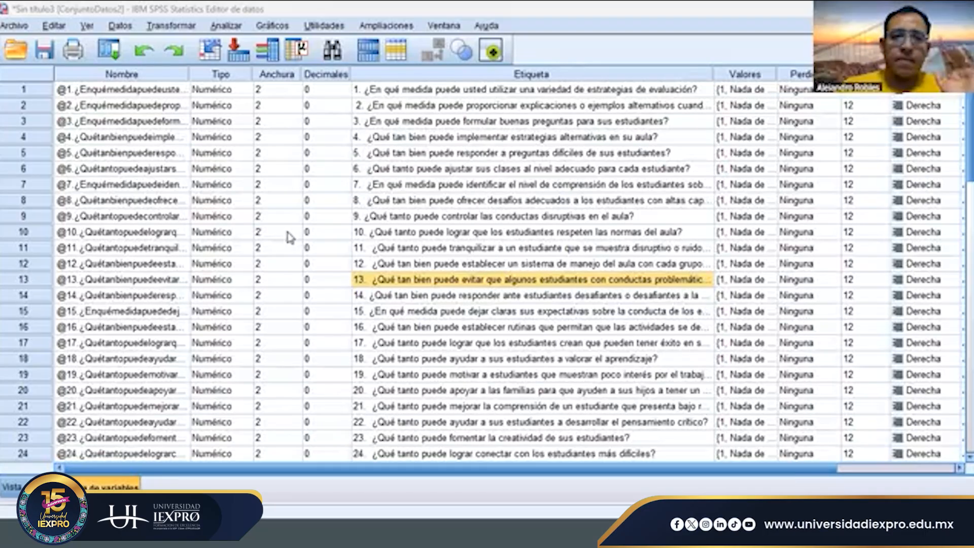
scroll(200, 283, down, 6)
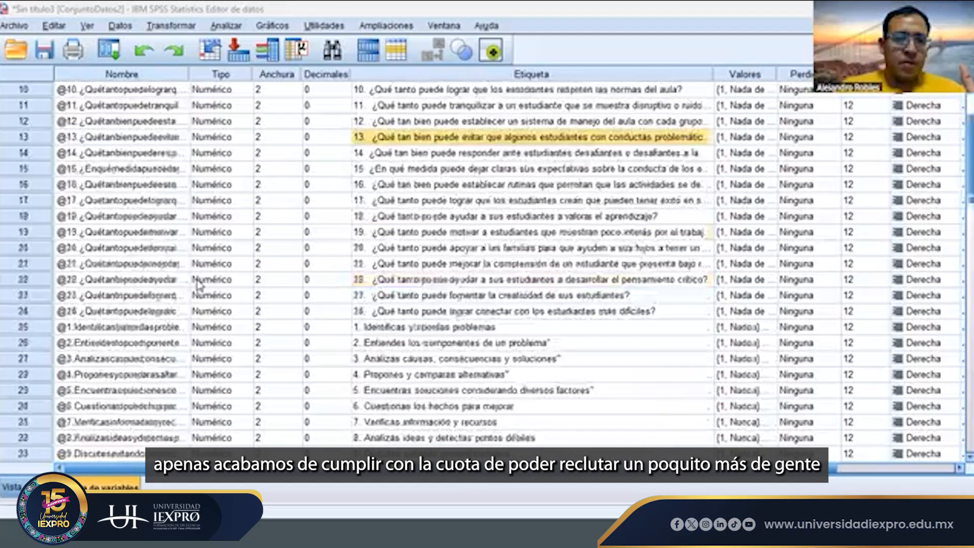
scroll(200, 283, up, 6)
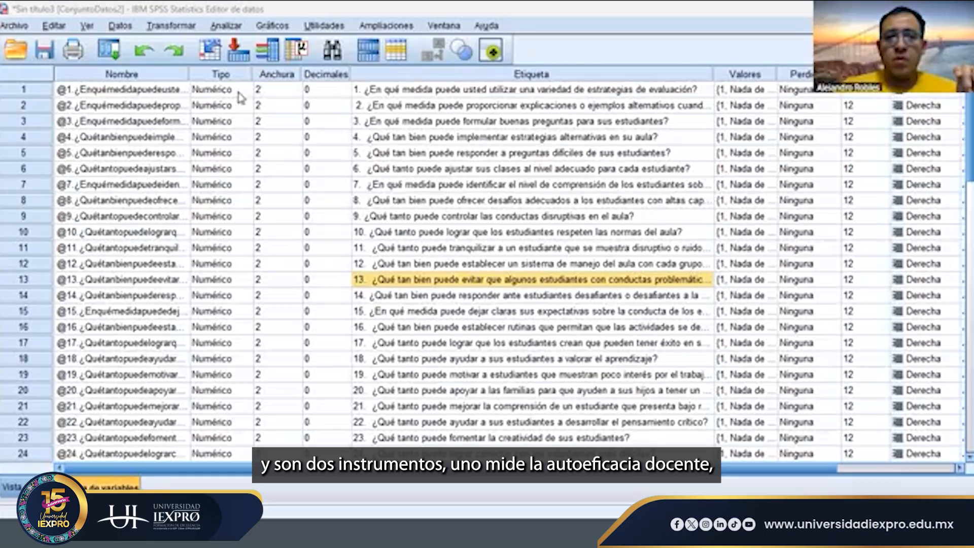
drag(159, 92, 164, 342)
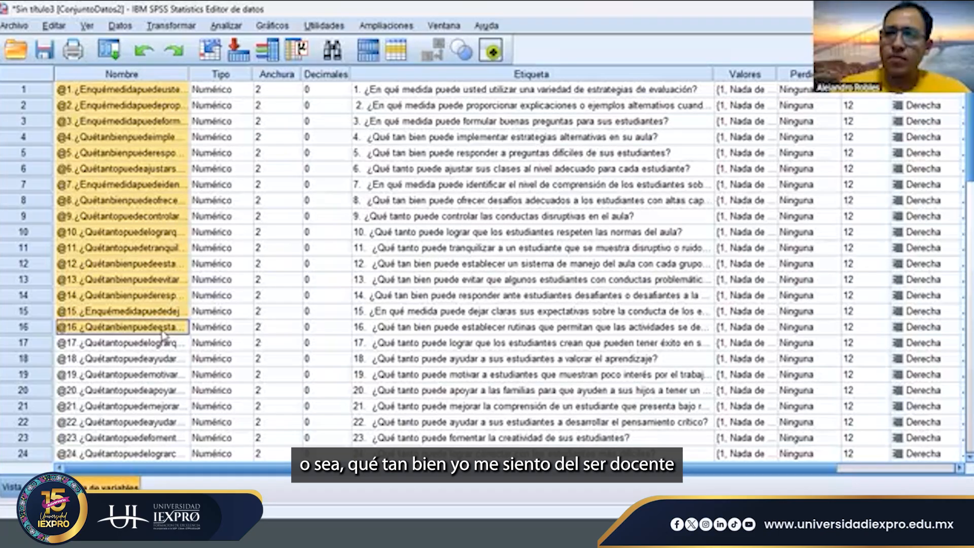
scroll(163, 335, down, 2)
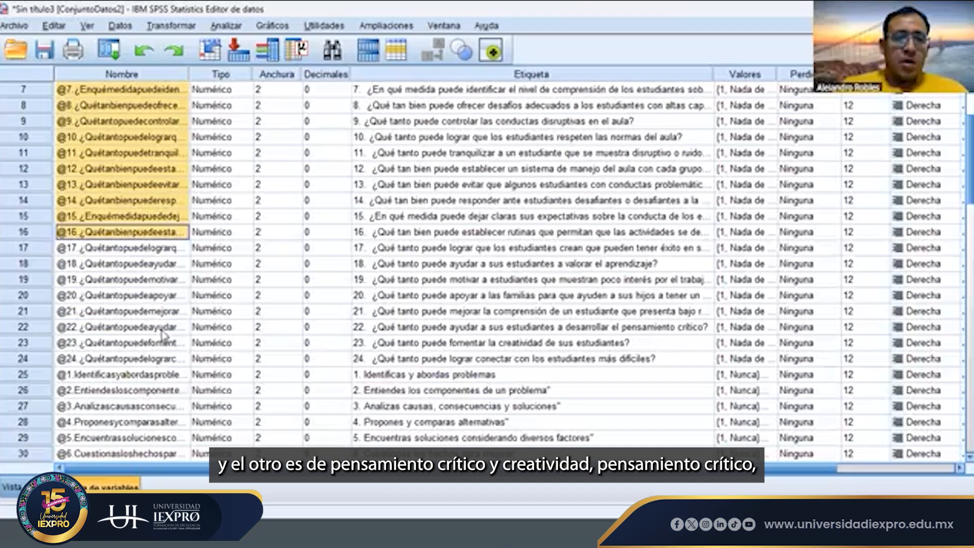
click(162, 377)
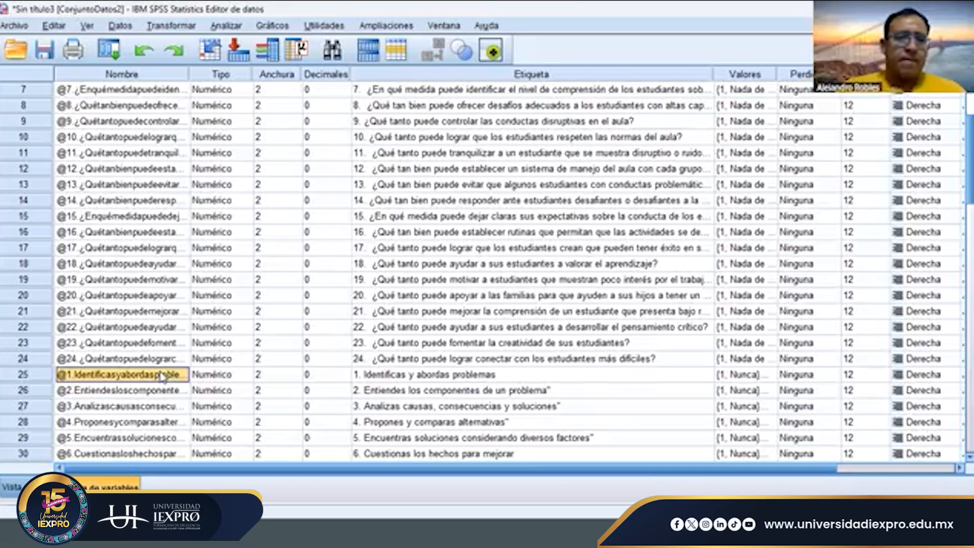
scroll(161, 376, down, 5)
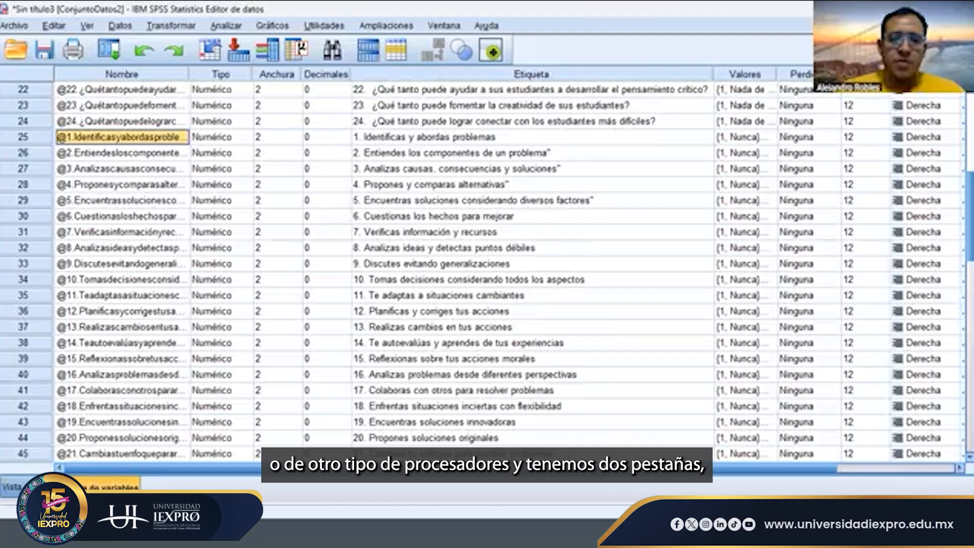
- In the data view, enter 1 in the first row of the empty column after pensamientocríticoycreatividad
click(36, 487)
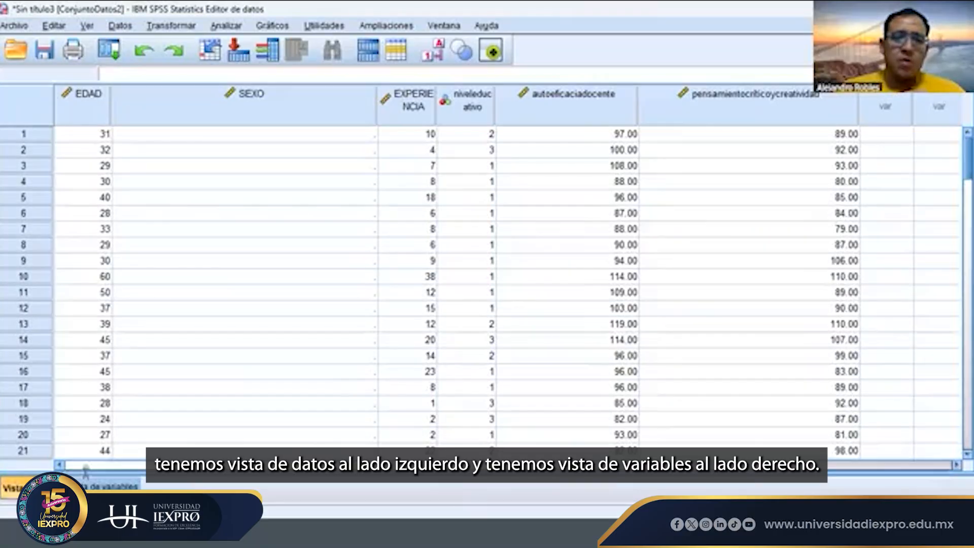
click(104, 486)
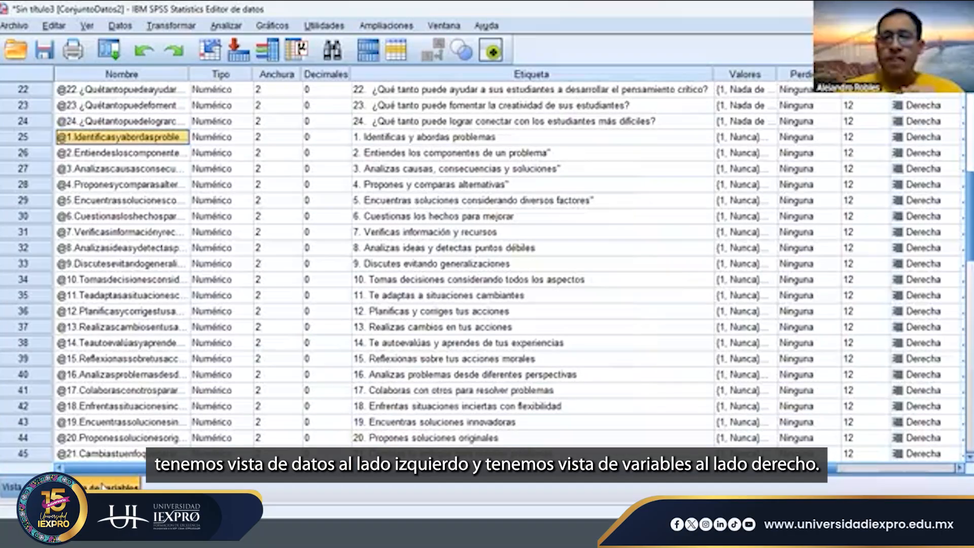
click(36, 487)
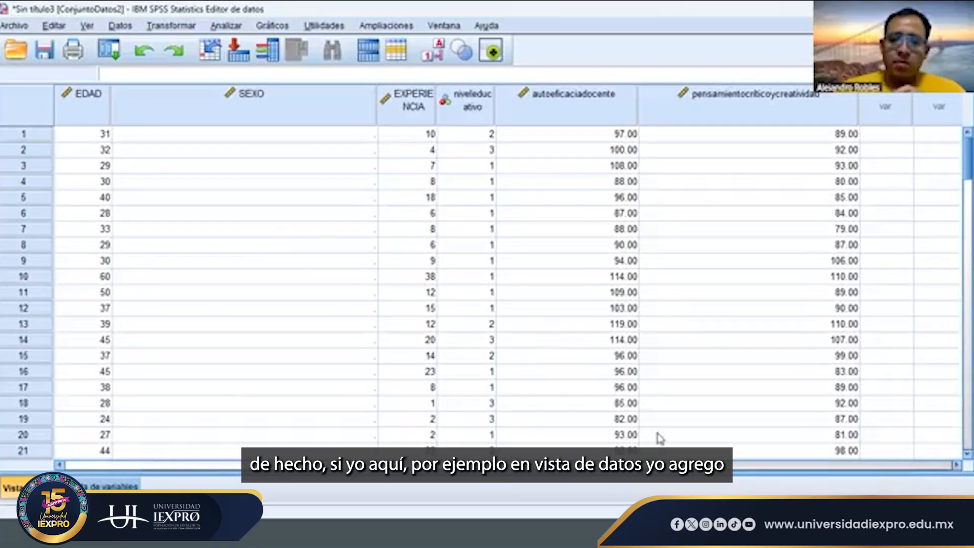
drag(568, 465, 716, 465)
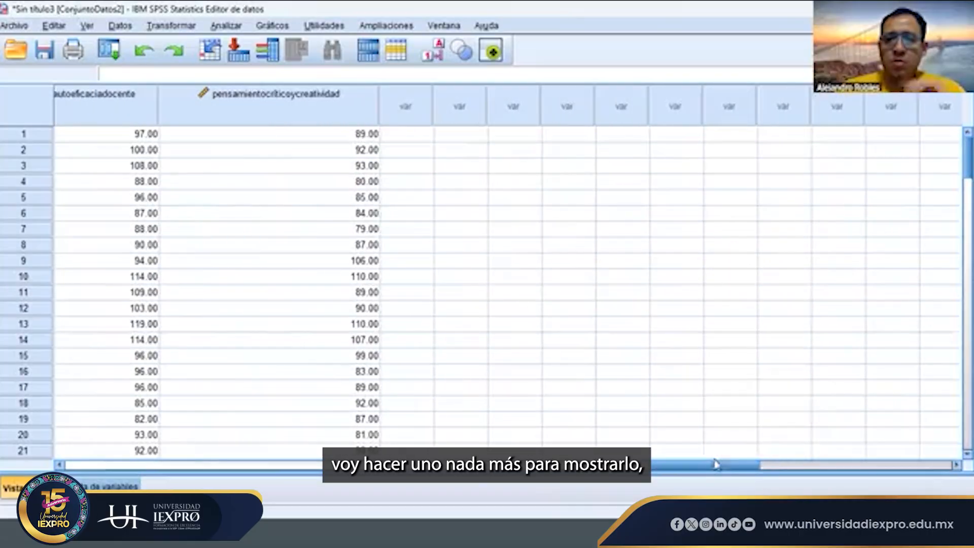
click(419, 137)
text(1)
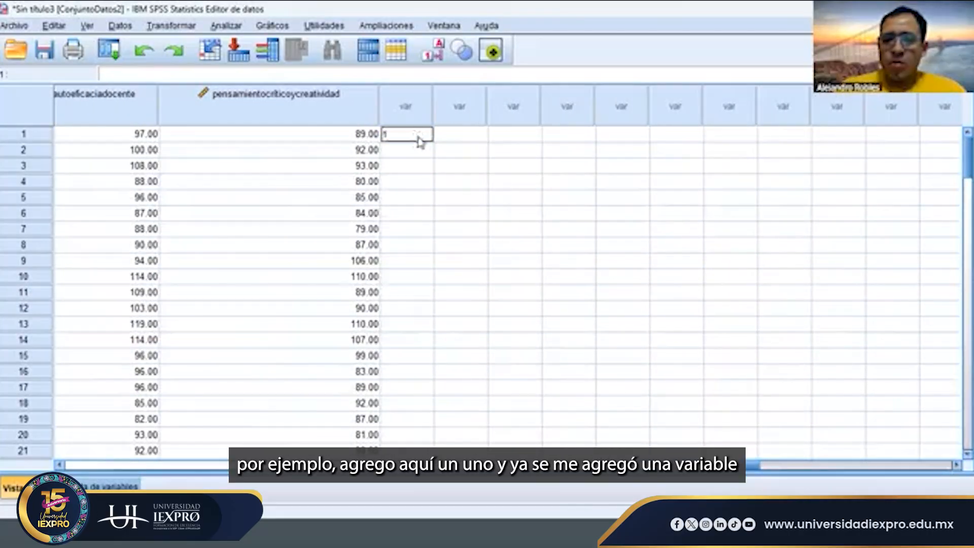
key(Return)
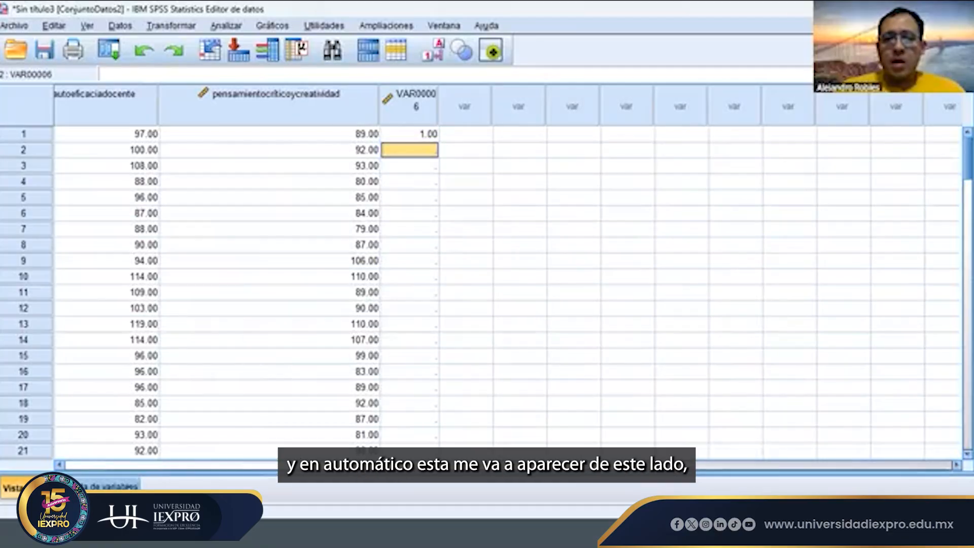
- Add a variable named lasdofpsdfsad in the first empty row of the variable list and inspect its column in the data view
click(111, 486)
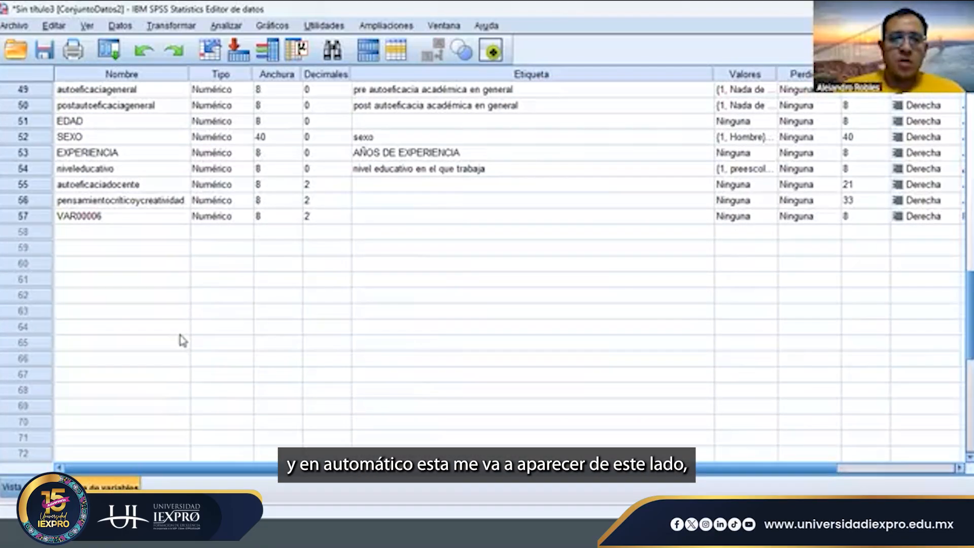
click(114, 218)
scroll(116, 222, up, 8)
scroll(115, 223, down, 2)
scroll(115, 223, down, 4)
click(113, 329)
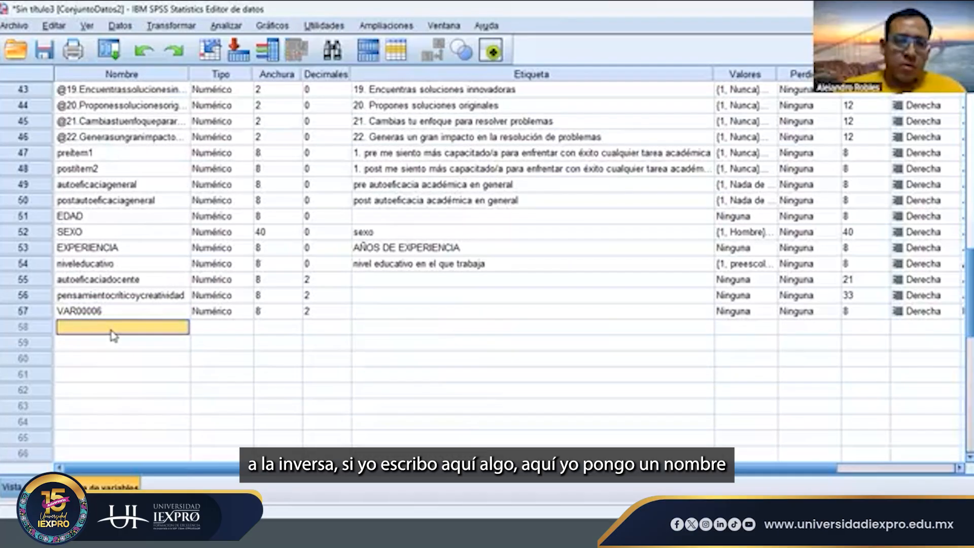
text(asdofpsdfsaf)
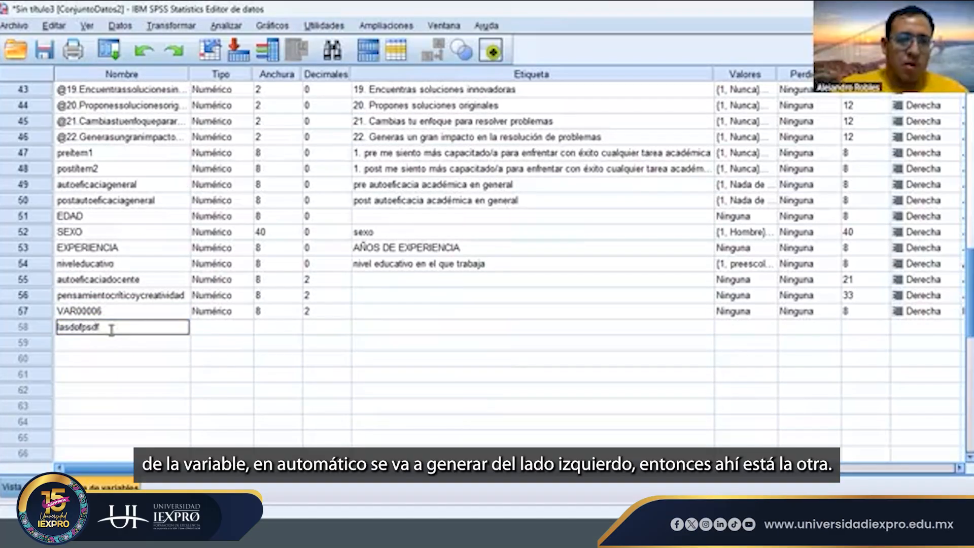
click(113, 349)
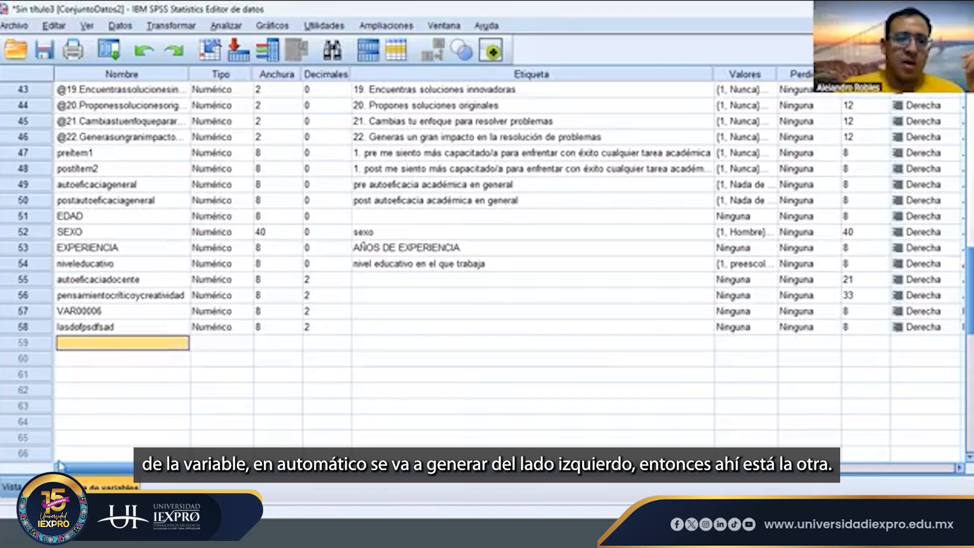
key(ctrl+t)
click(473, 121)
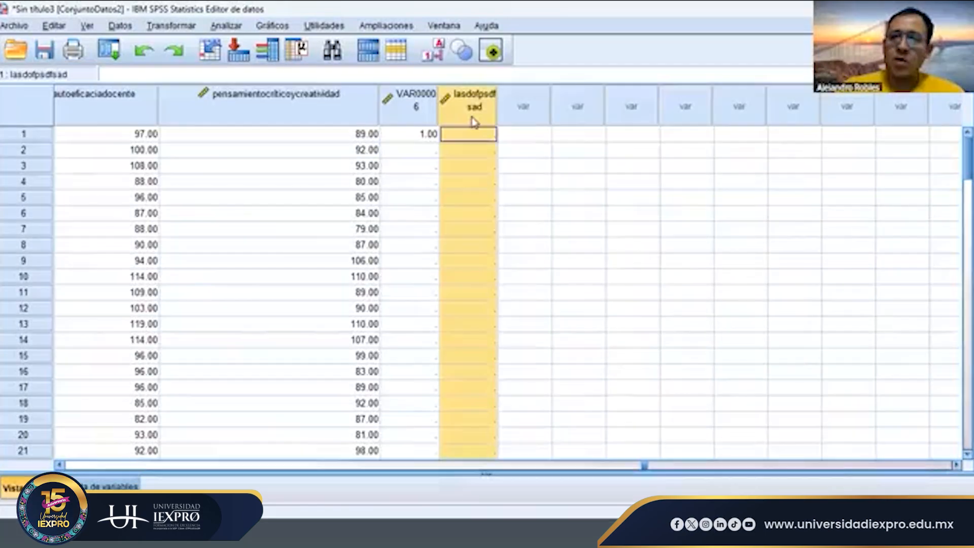
- Review the scale items in the variable list, examining their name, type, width, decimals, label and values settings
key(ctrl+t)
scroll(228, 300, up, 7)
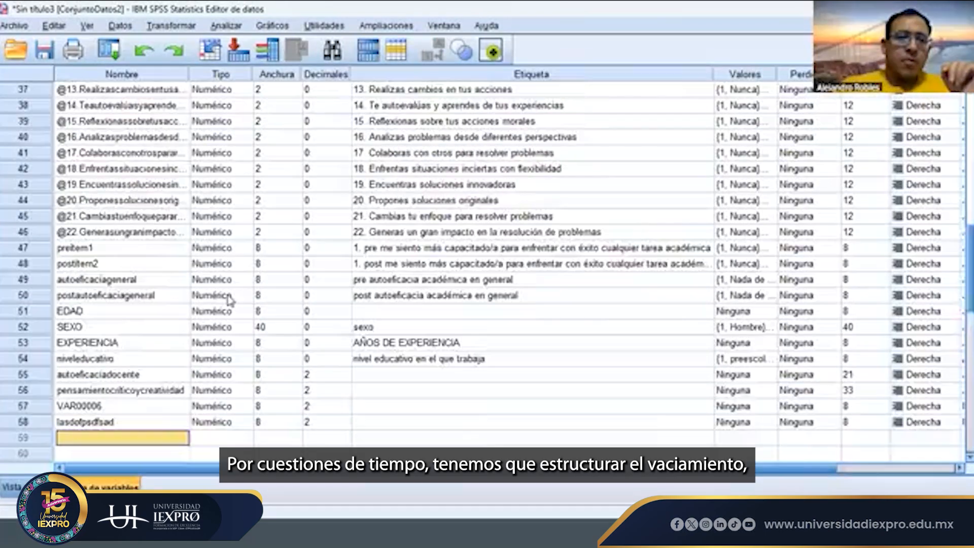
scroll(228, 300, down, 4)
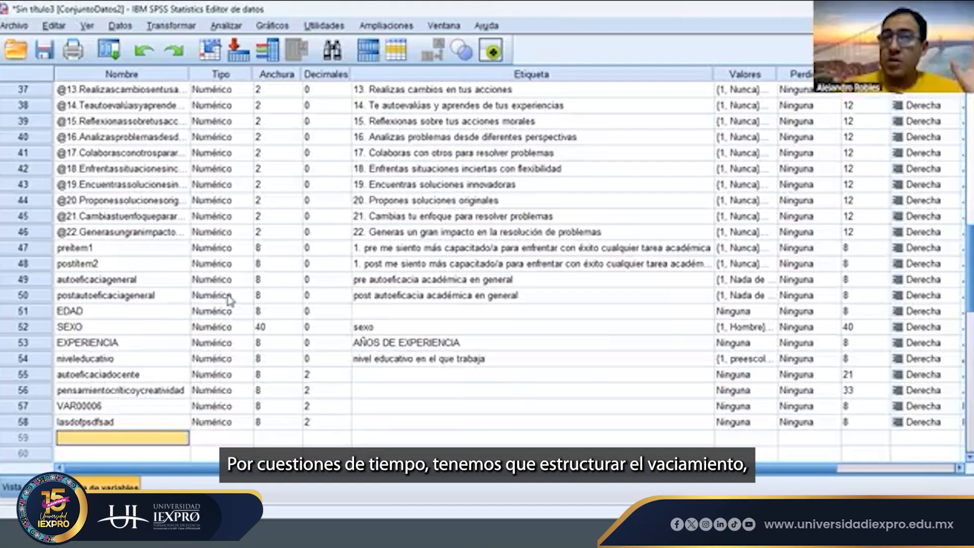
scroll(228, 299, up, 11)
drag(143, 92, 158, 367)
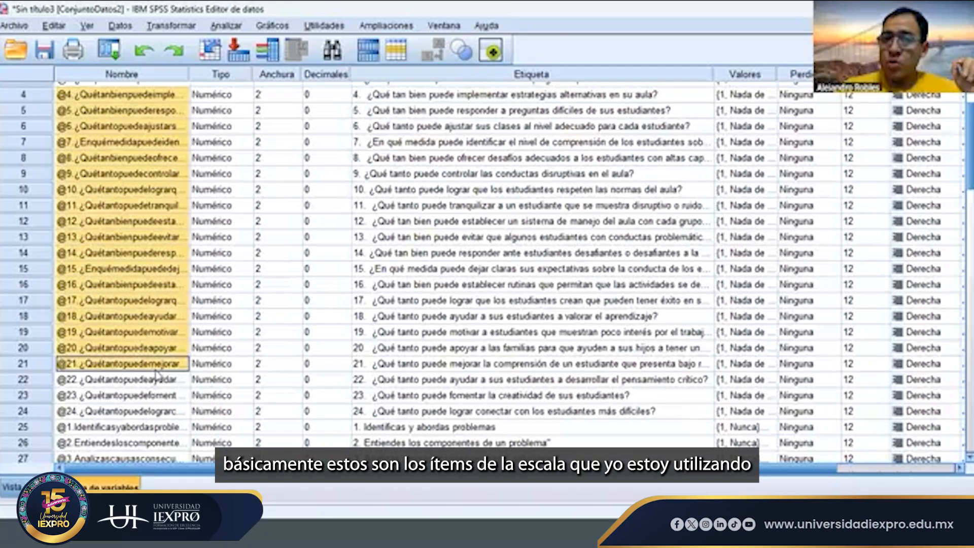
scroll(303, 193, up, 1)
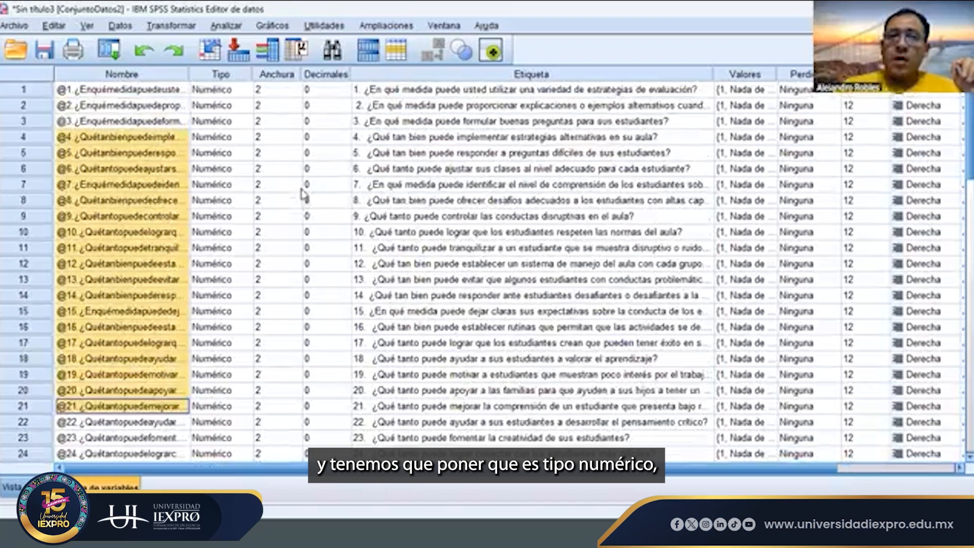
click(219, 76)
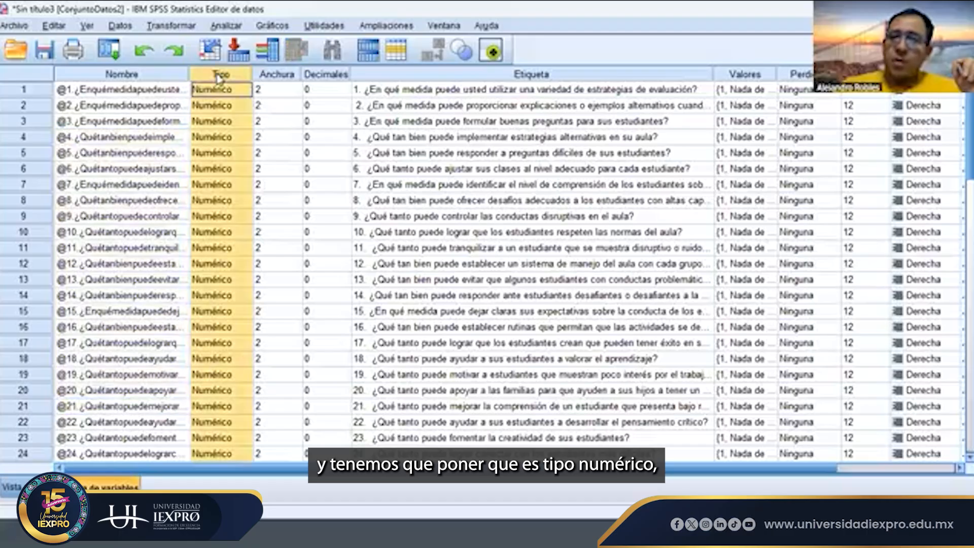
click(280, 76)
click(336, 76)
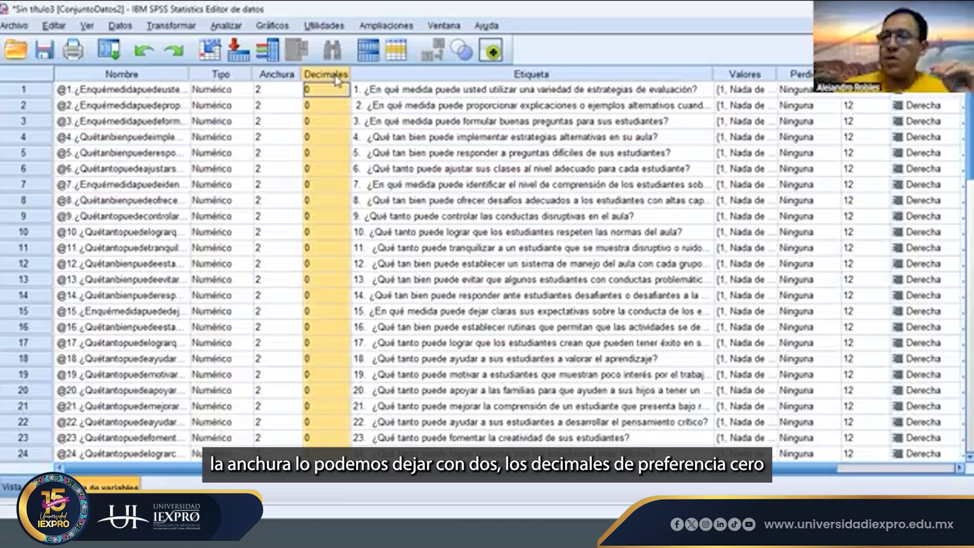
click(482, 92)
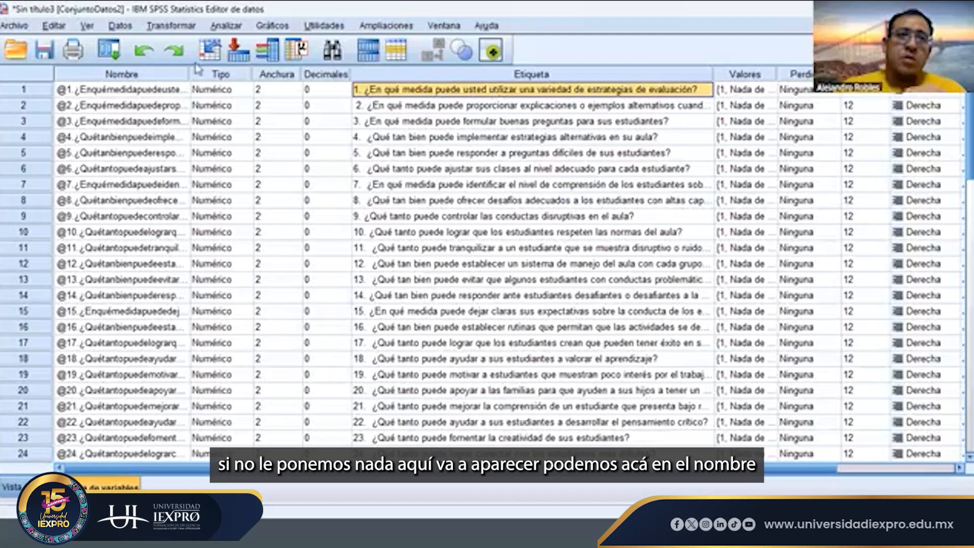
click(179, 91)
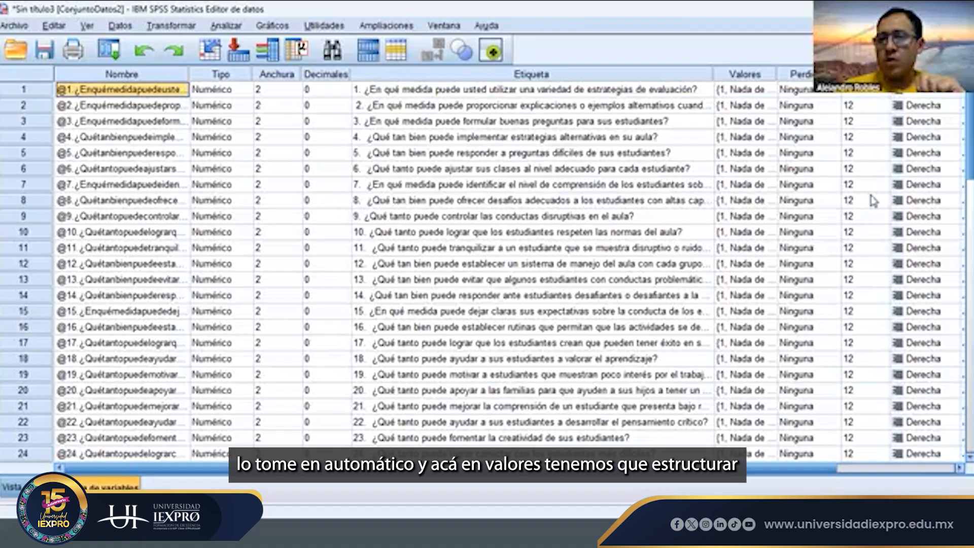
click(746, 74)
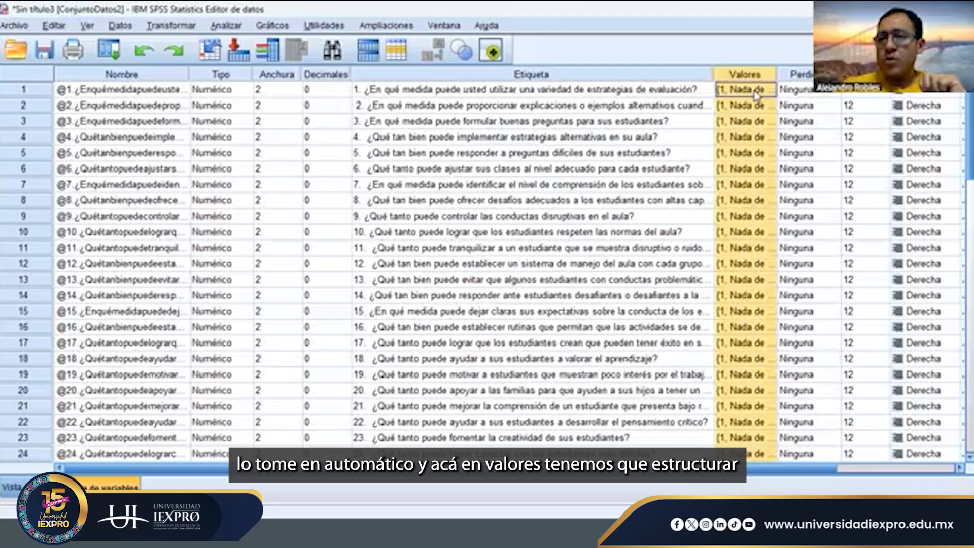
- Examine the value labels defined for the first self-efficacy item and accept them as they are
click(756, 91)
click(769, 91)
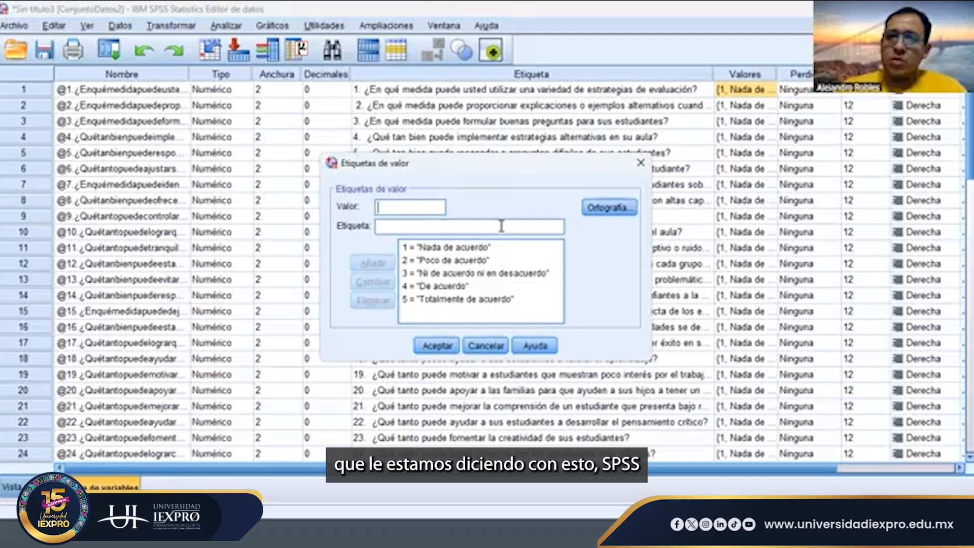
click(477, 248)
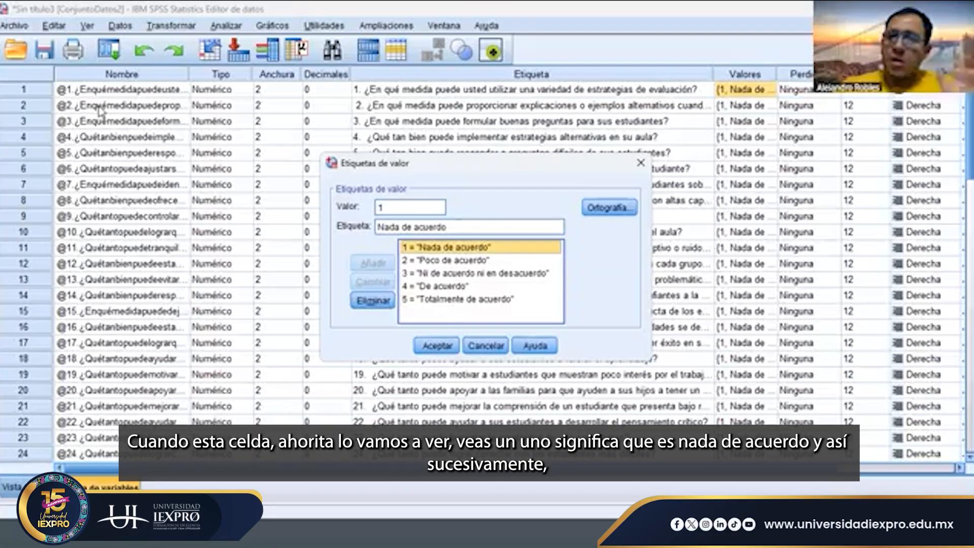
click(466, 261)
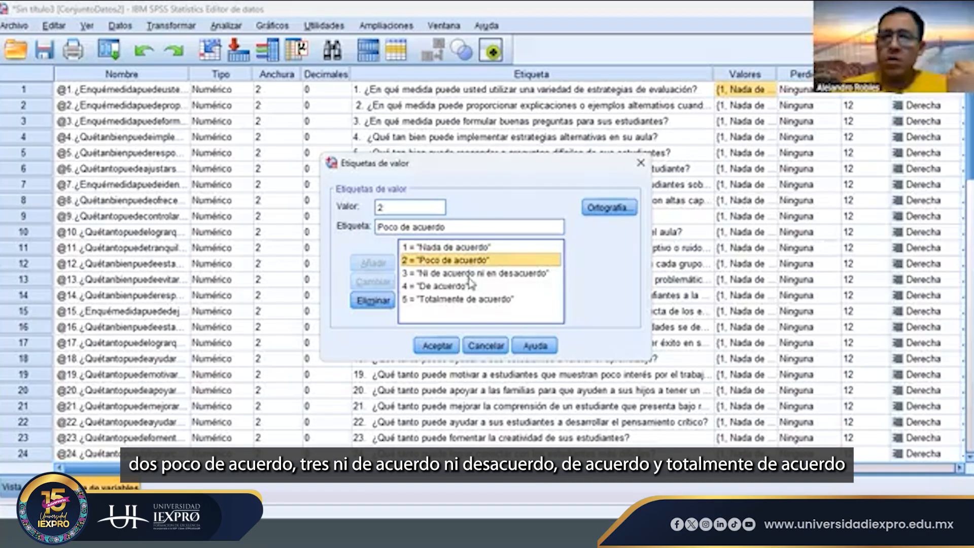
click(464, 274)
click(459, 287)
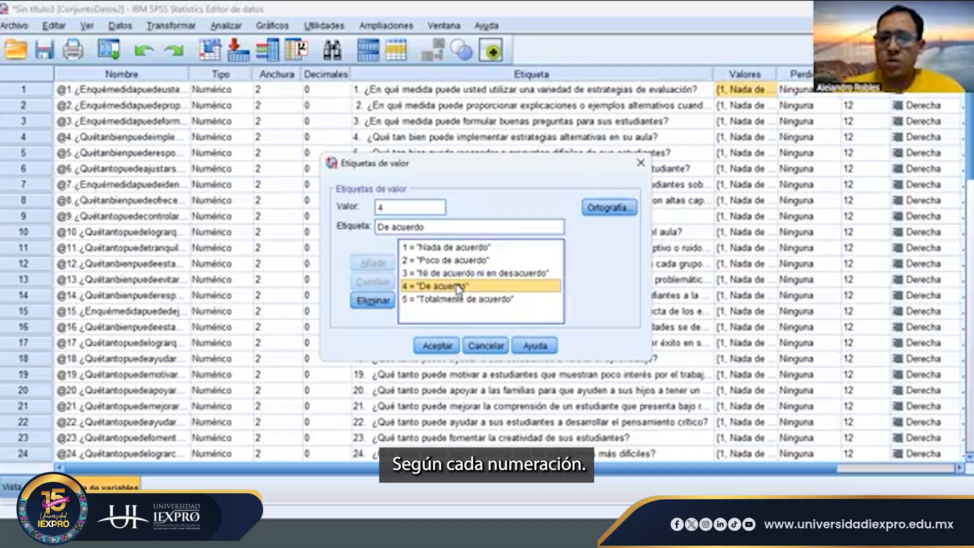
click(451, 347)
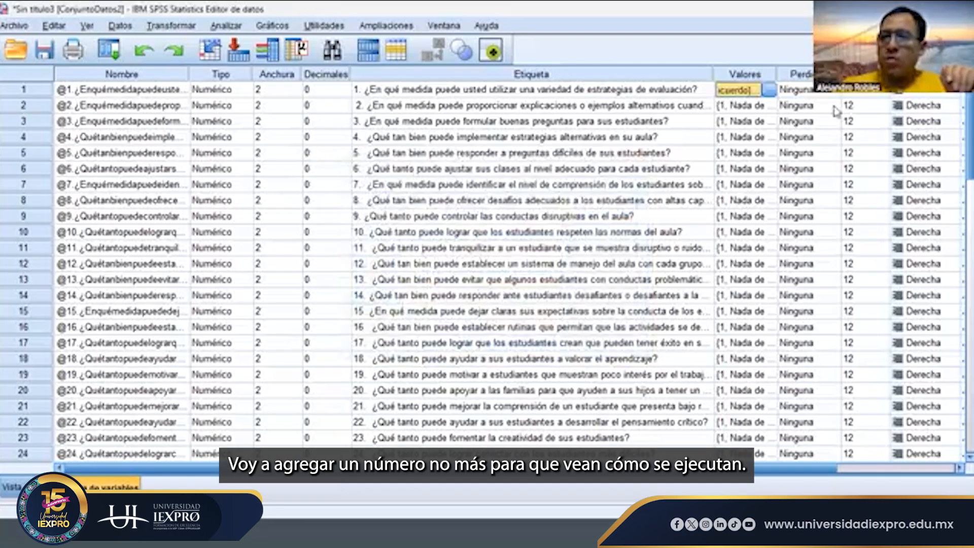
- Add the value label 6 = "Super de acuerdo" to the first self-efficacy item and accept the labels
click(769, 91)
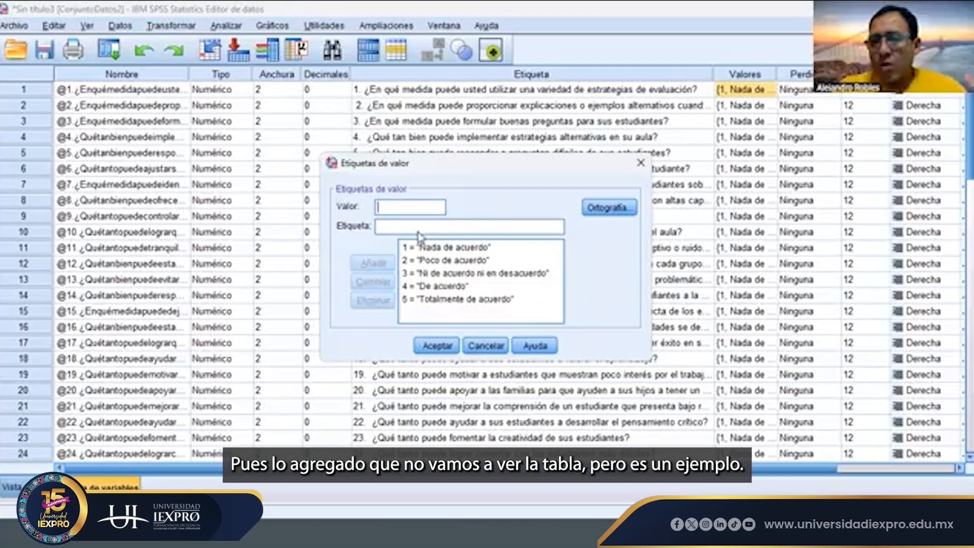
text(6)
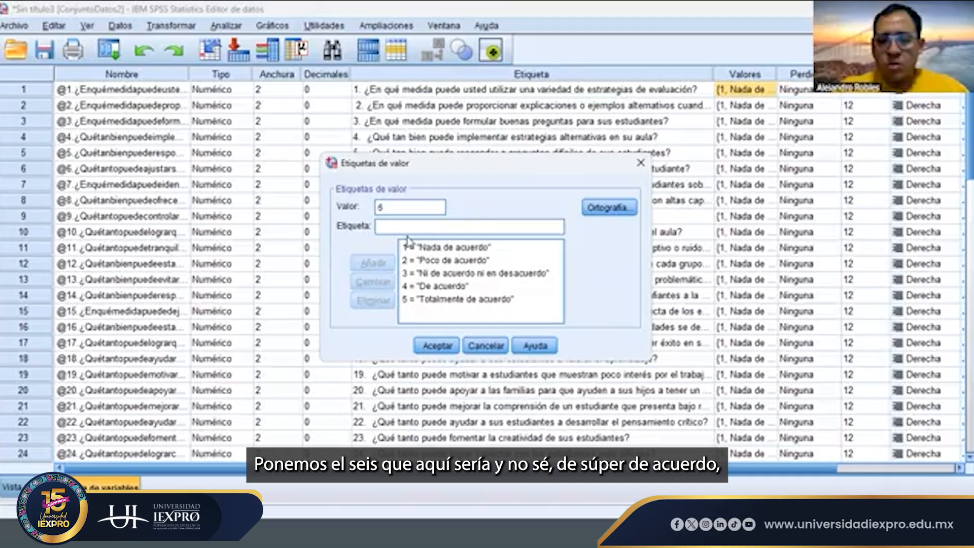
text( = "Super de a)
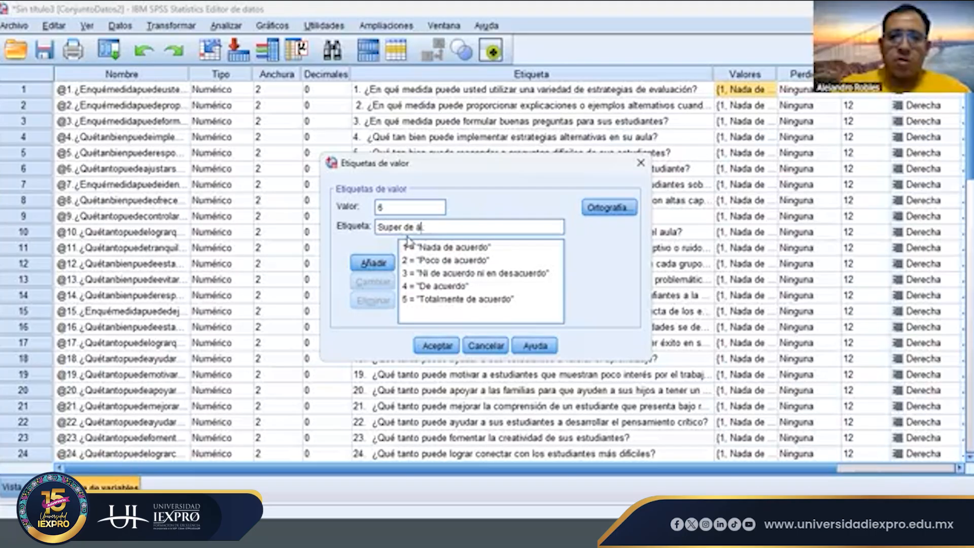
text(cuerdo)
key(Return)
click(437, 346)
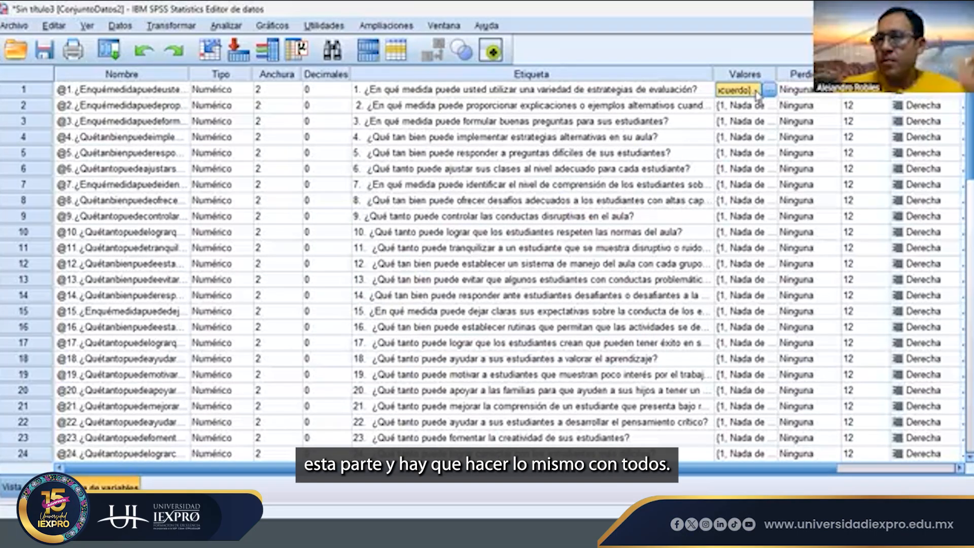
- Examine the value labels of the item "1. Identificas y abordas problemas" and accept them as they are
drag(756, 107, 757, 254)
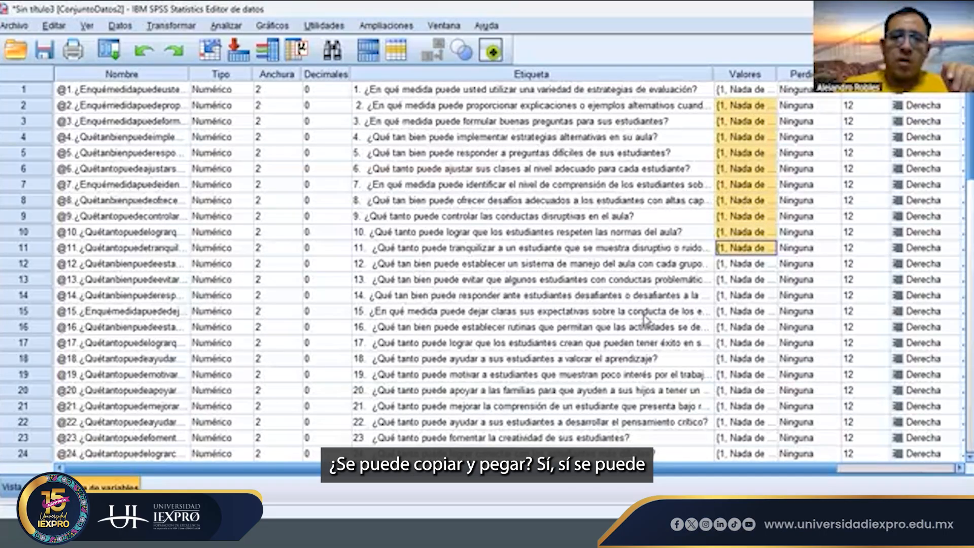
scroll(644, 319, down, 5)
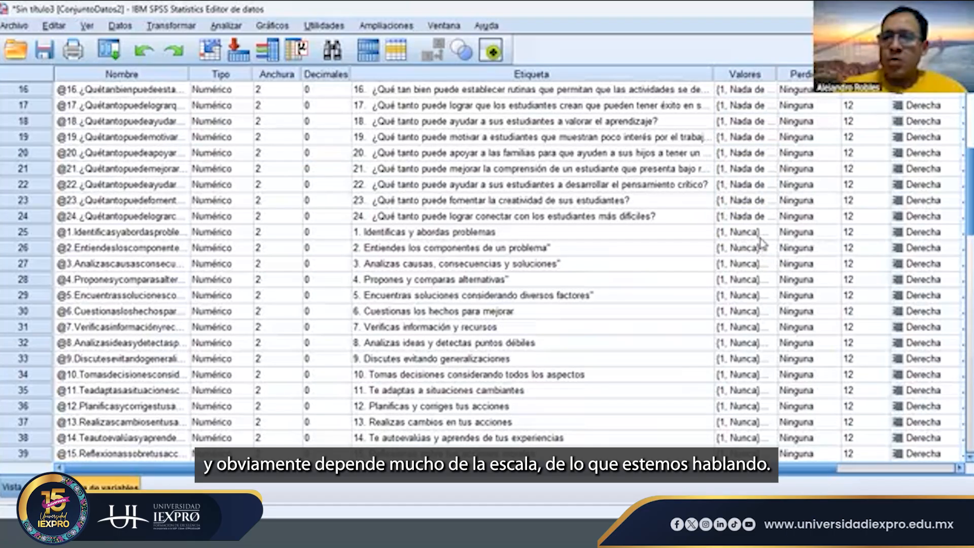
click(591, 234)
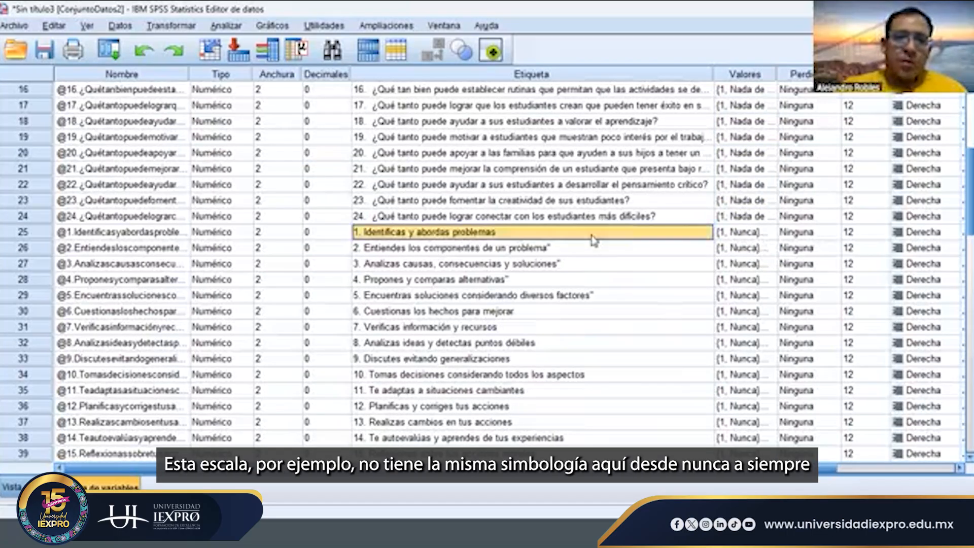
click(767, 233)
click(769, 233)
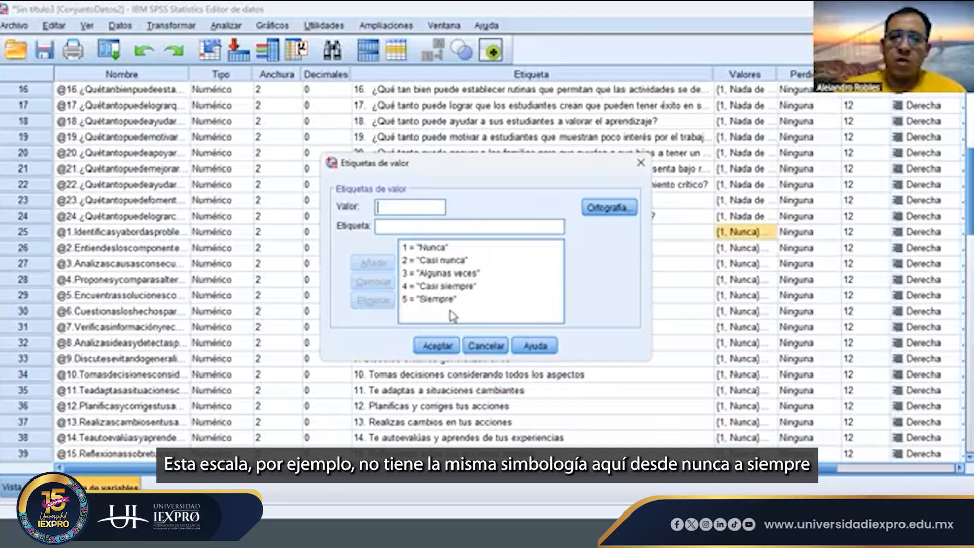
click(444, 350)
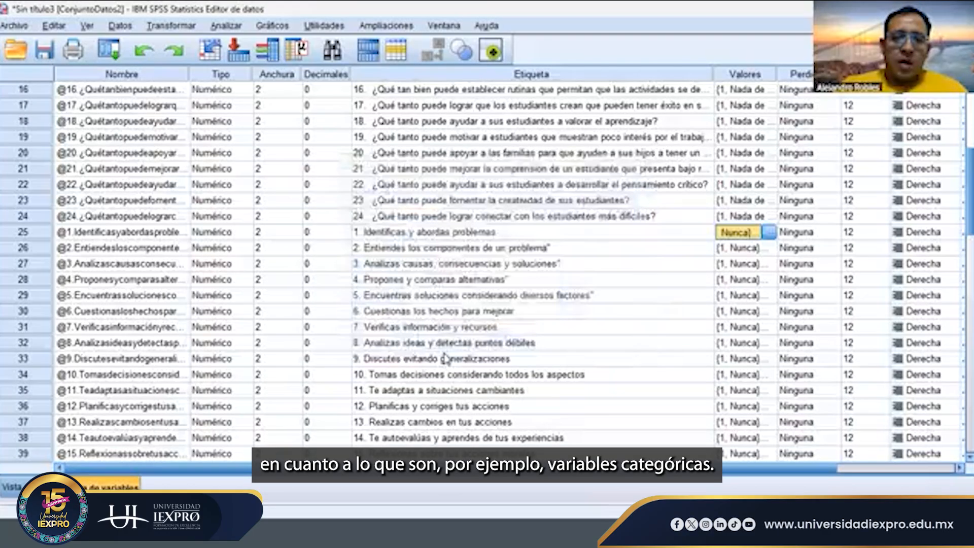
- Examine the value labels defined for the SEXO variable and accept them unchanged
scroll(445, 358, down, 5)
scroll(445, 358, down, 2)
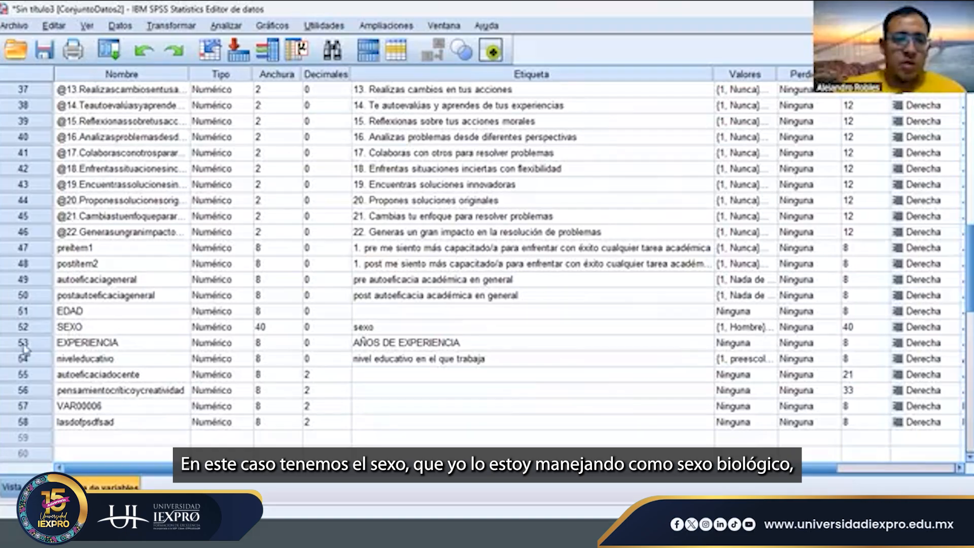
click(31, 315)
click(31, 327)
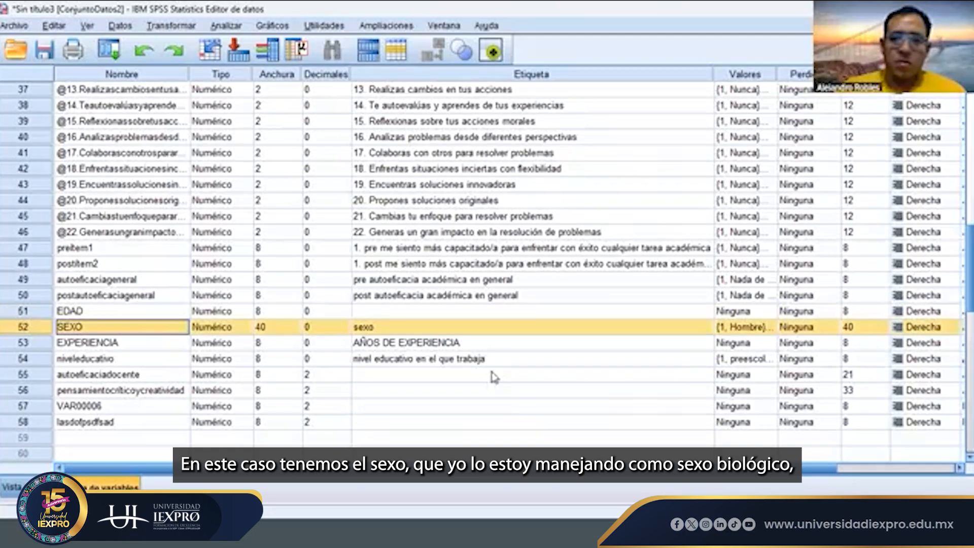
click(765, 329)
click(771, 327)
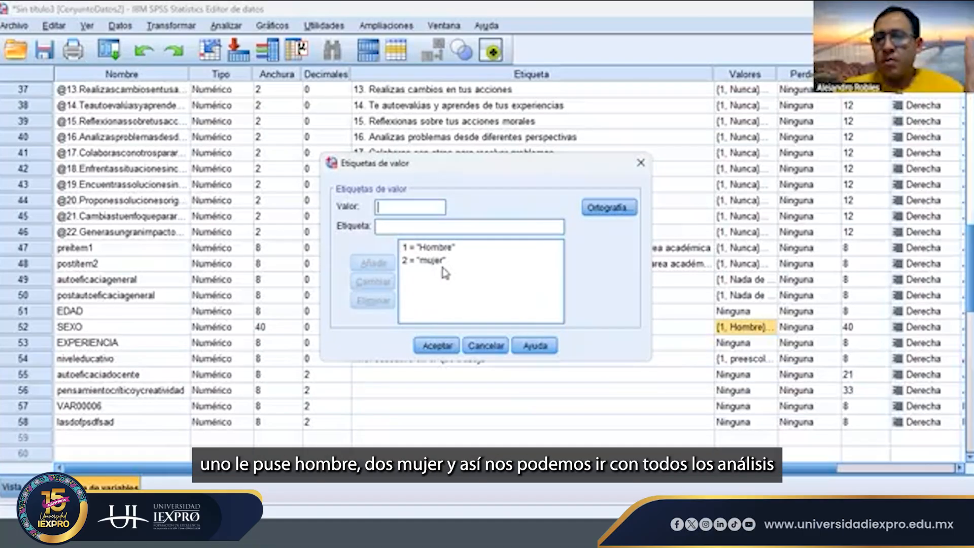
click(437, 346)
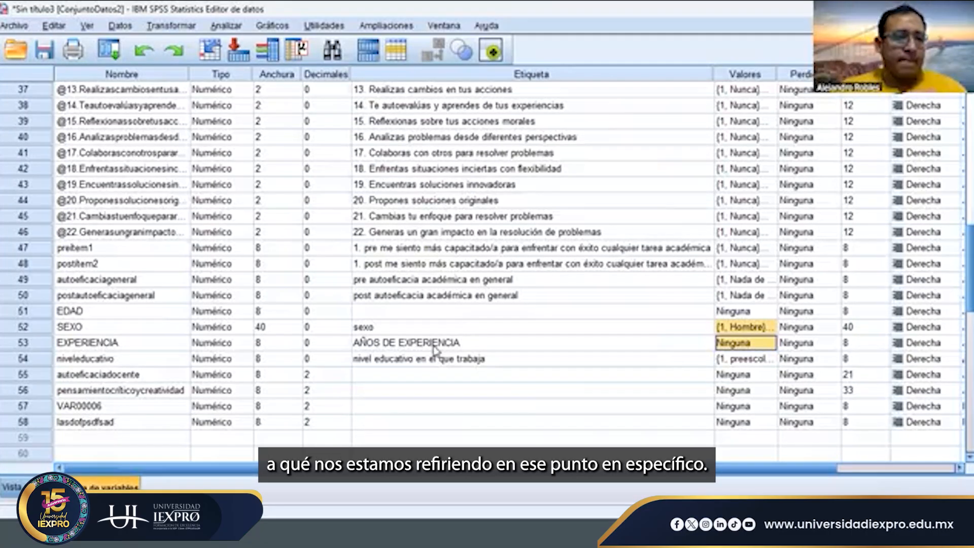
- Return to the data view and select the pensamientocríticoycreatividad column
click(11, 487)
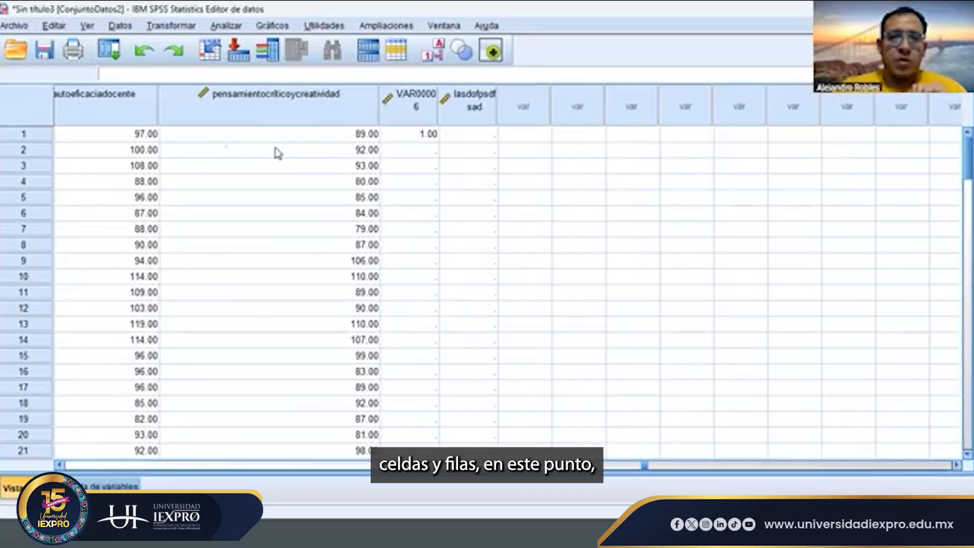
click(306, 138)
click(308, 113)
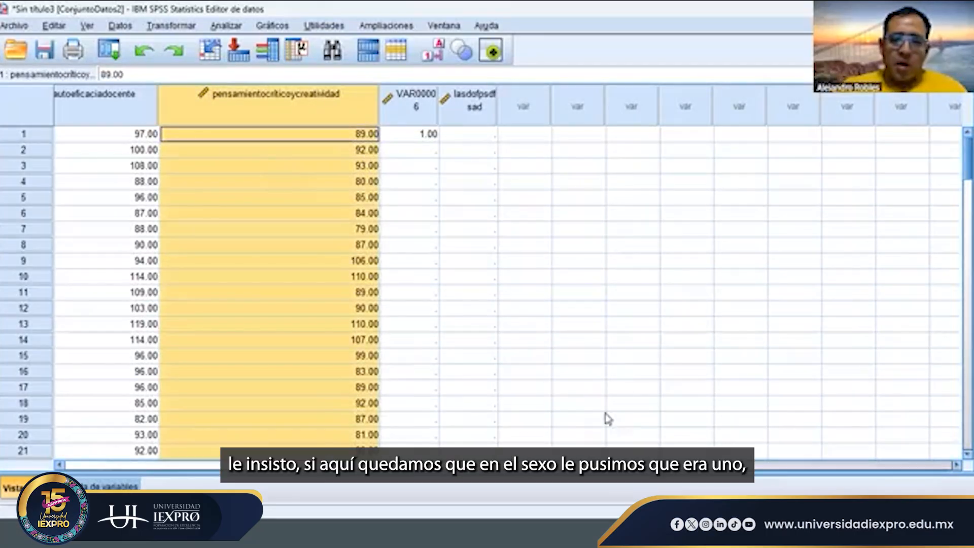
- Enter 1, 2, 1, 2 and 1 in the first five rows of the SEXO column
click(629, 465)
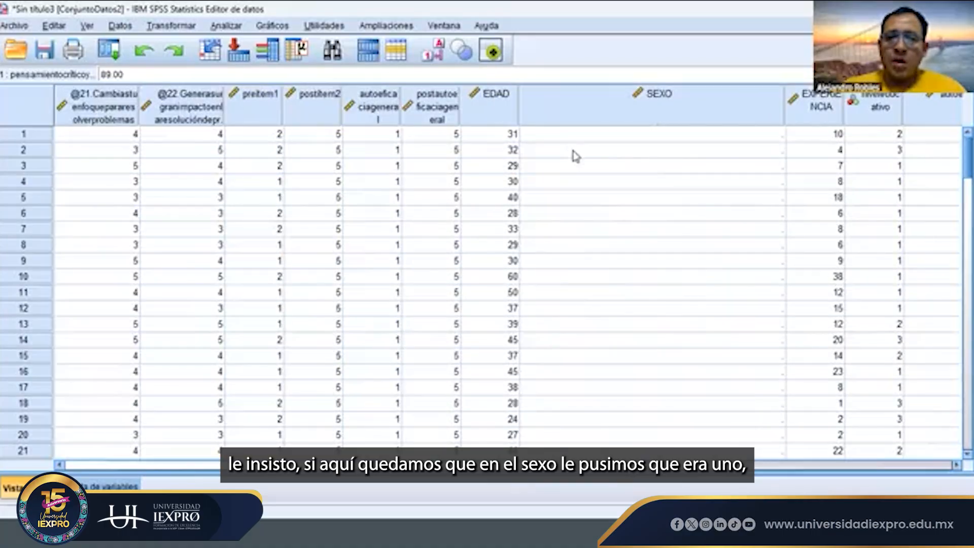
click(620, 135)
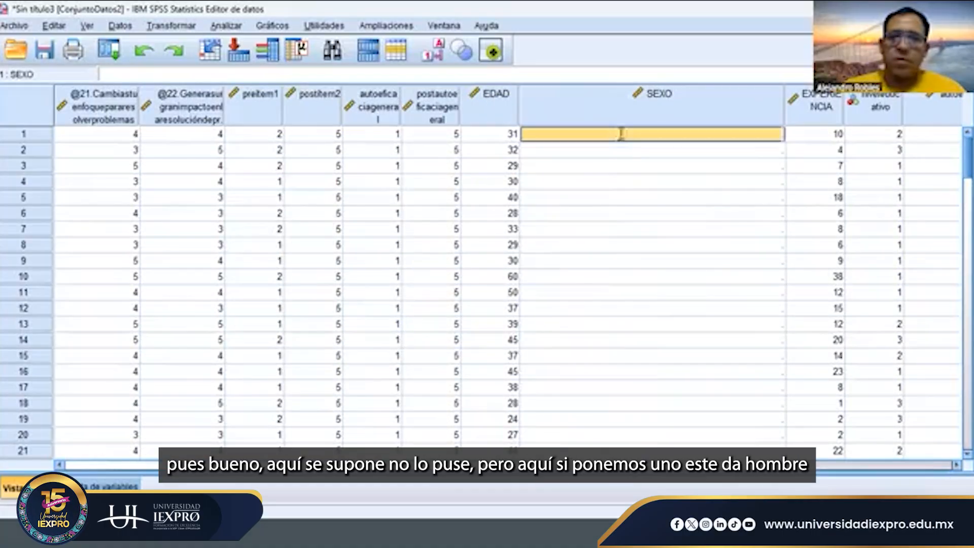
double_click(621, 134)
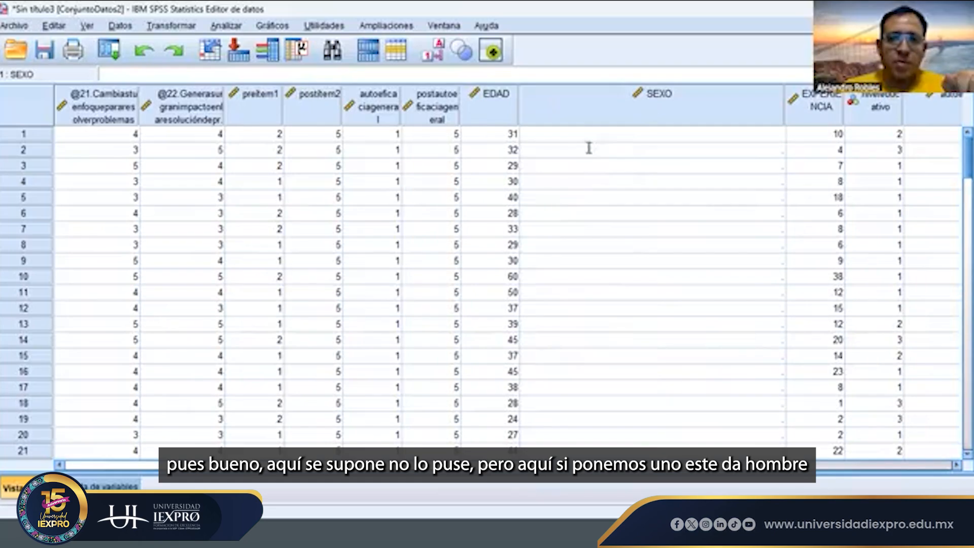
text(1)
click(612, 141)
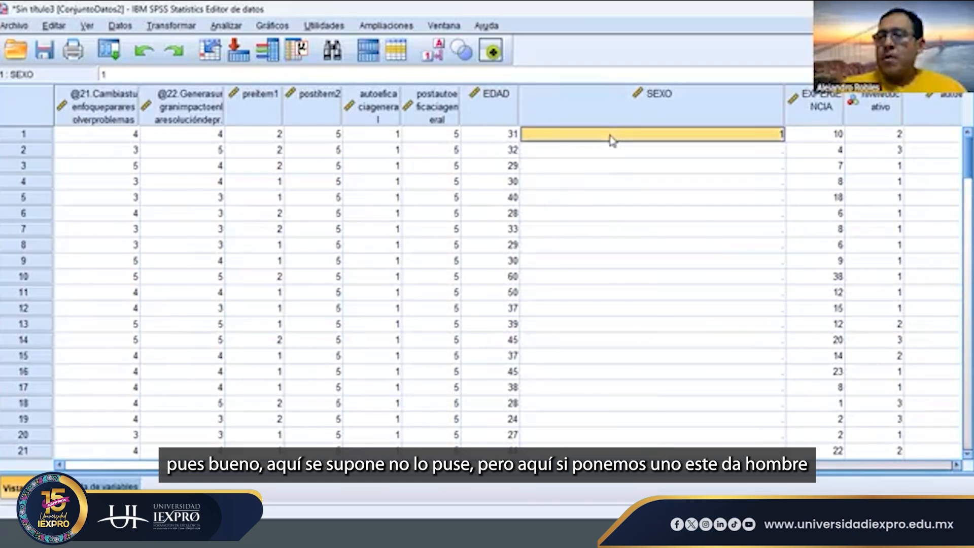
key(Return)
text(2)
key(Return)
text(1)
key(Return)
text(2)
key(Return)
text(1)
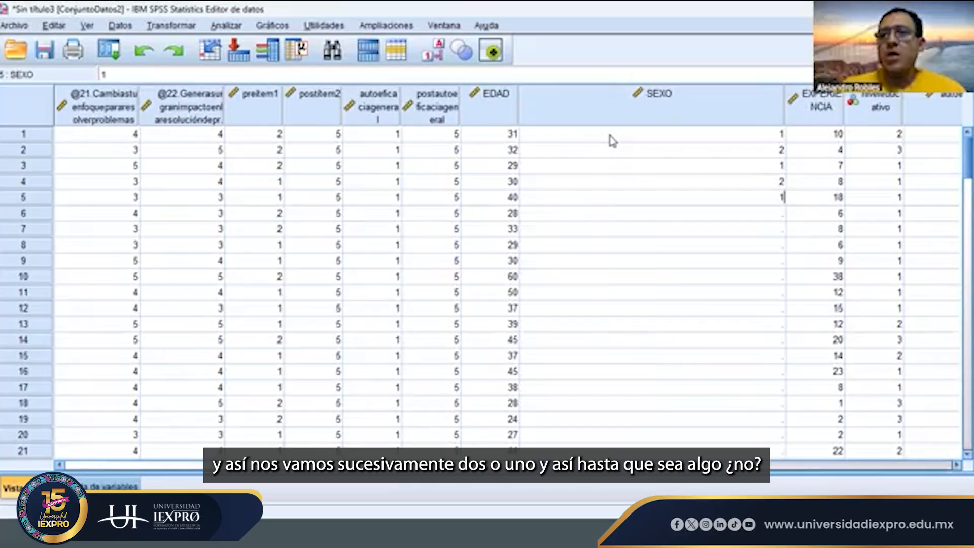
- Inspect the SEXO column's available operations and its name, label, type and measure summary
right_click(614, 116)
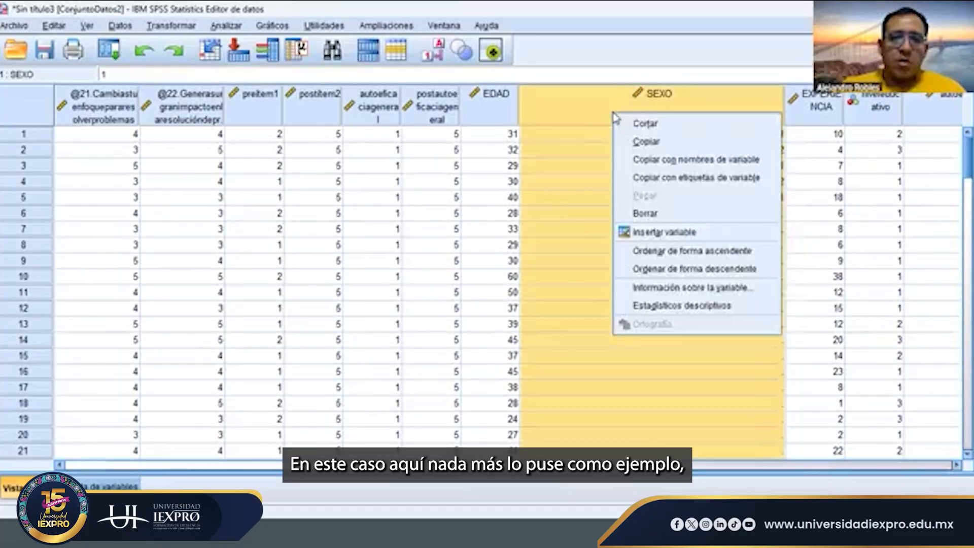
click(578, 167)
click(620, 113)
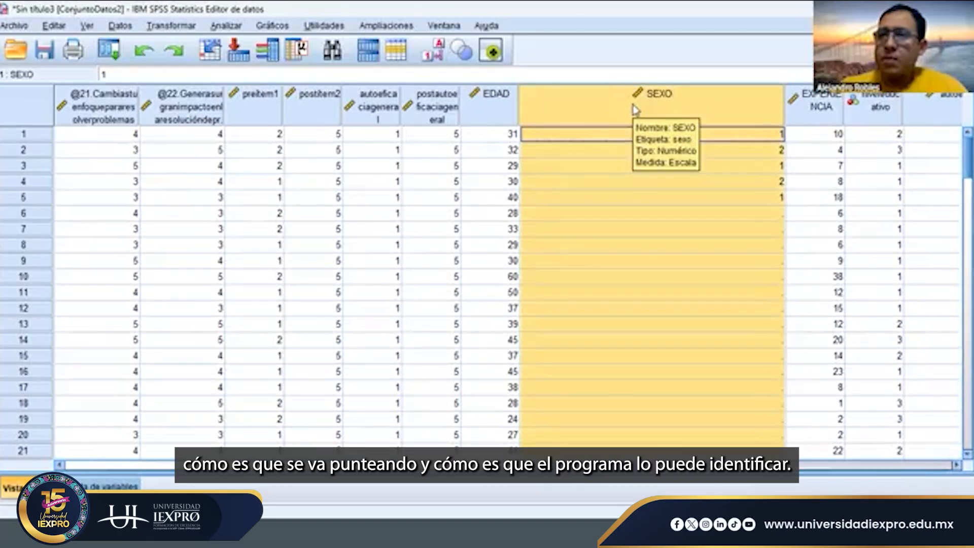
click(620, 137)
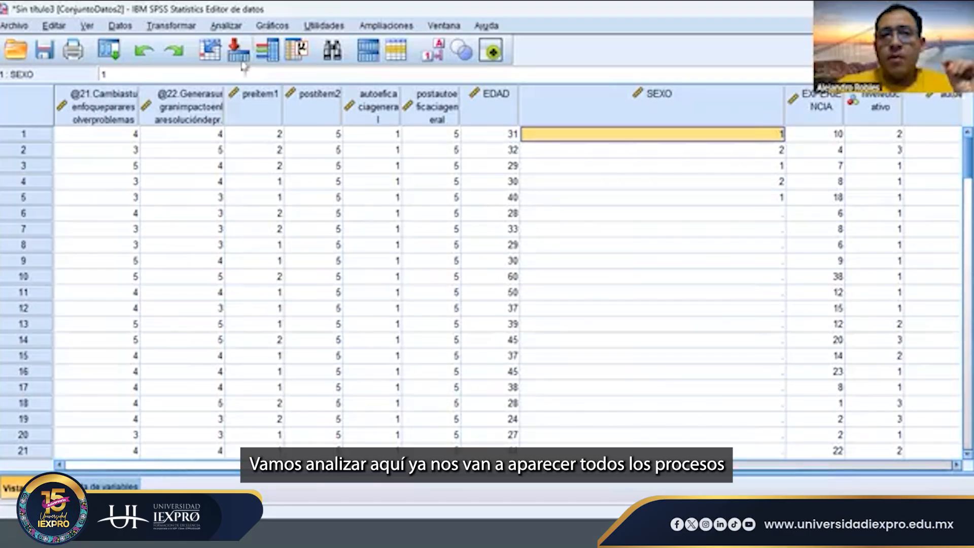
- Review the correlation, regression and dimension reduction procedures and open the factor analysis setup
click(228, 28)
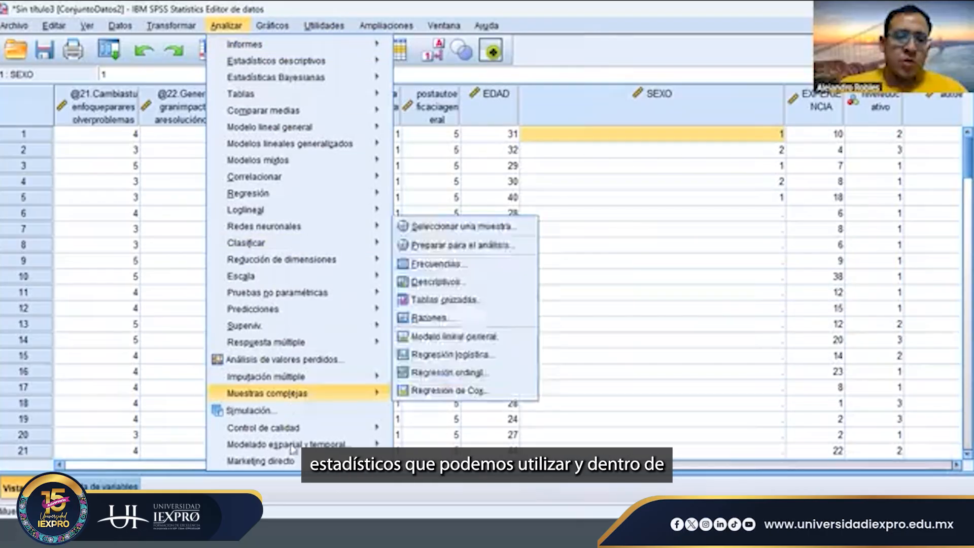
mouse_move(326, 180)
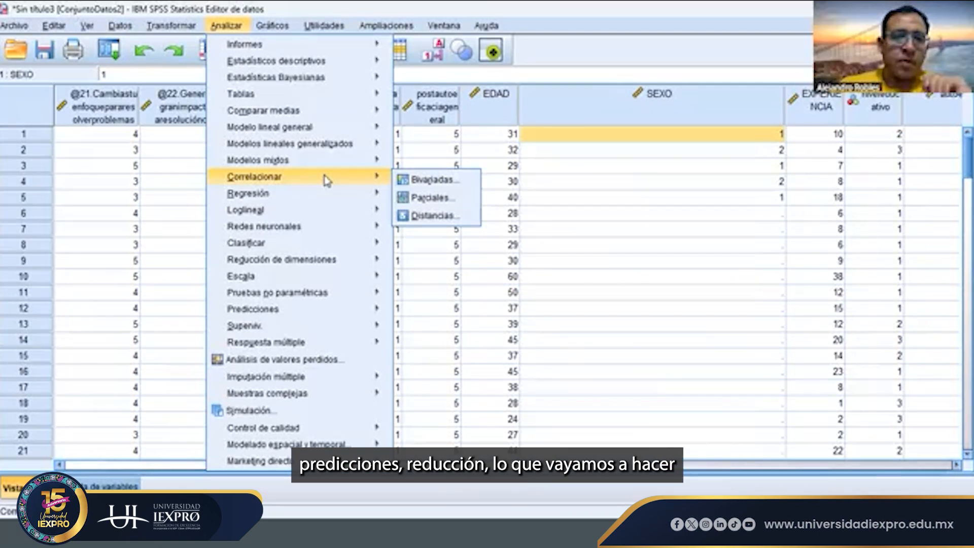
mouse_move(331, 203)
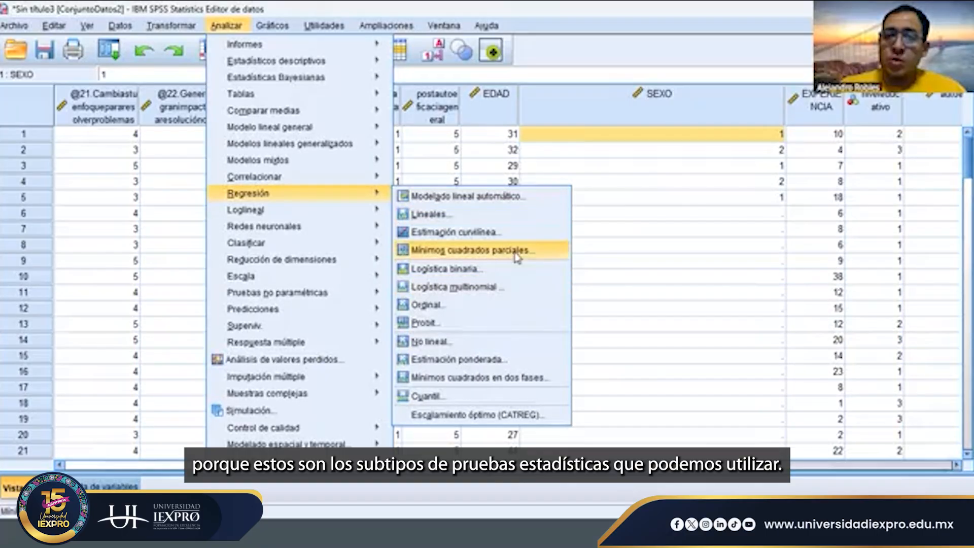
mouse_move(327, 268)
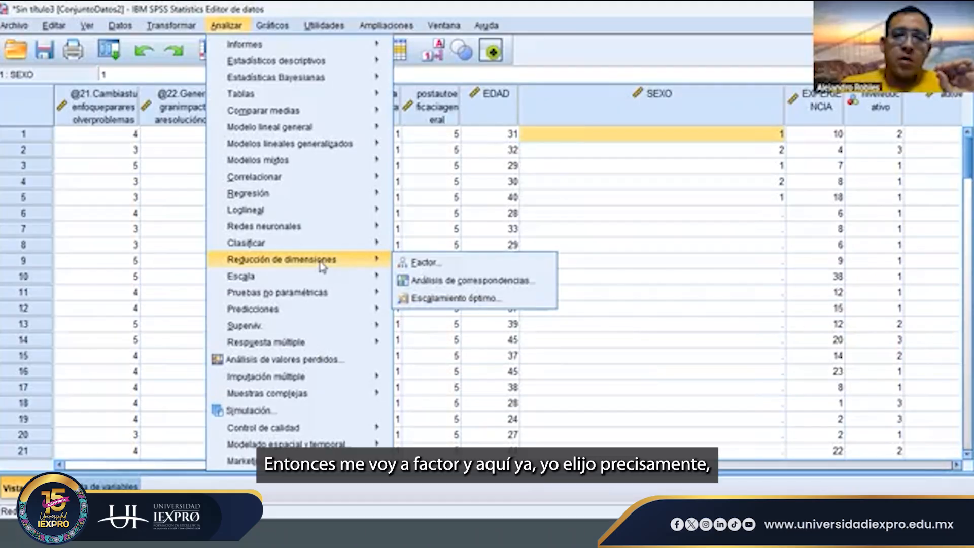
mouse_move(376, 261)
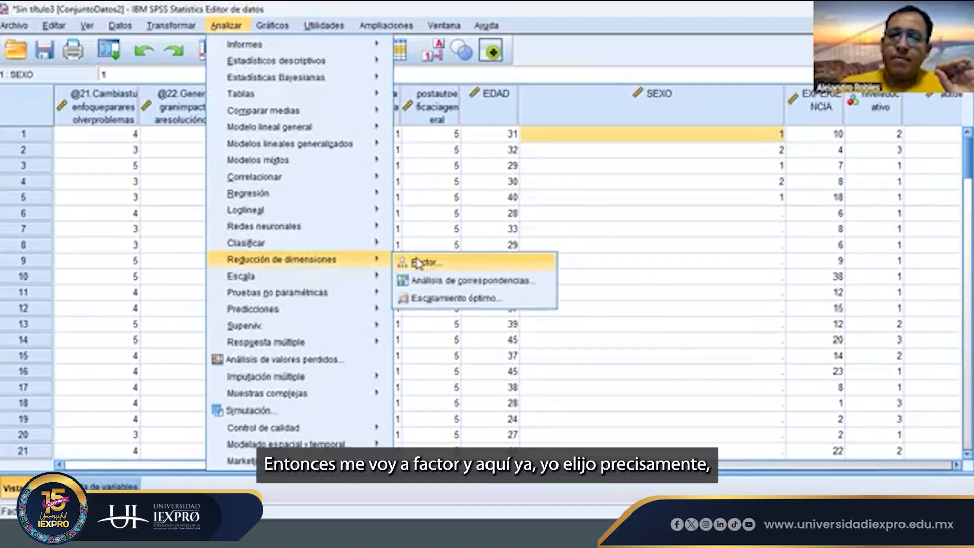
click(417, 261)
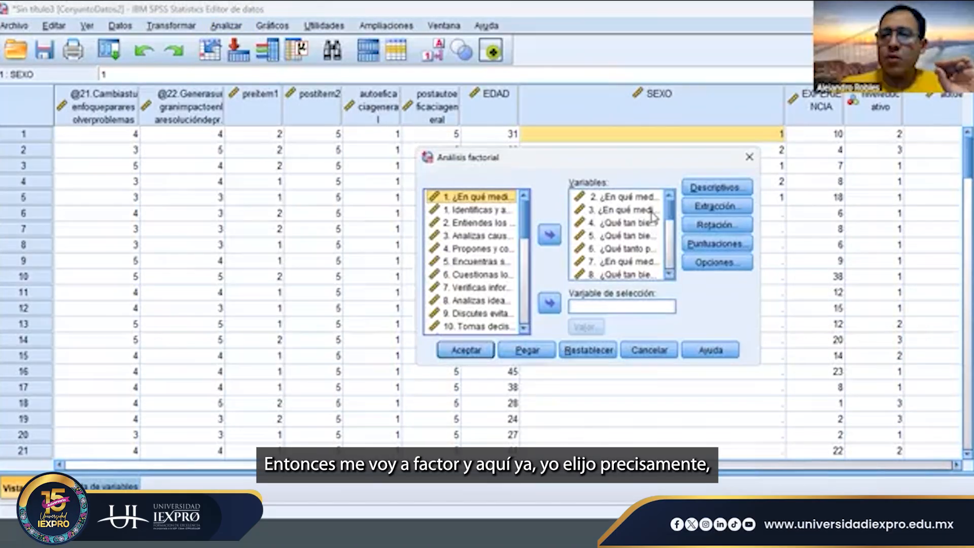
- Clear the factor analysis variables and add self-efficacy items 1 to 24 as the variables to analyse
click(634, 201)
key(shift+Down)
key(shift+Down)
key(shift+Down)
key(shift+Down)
key(shift+Down)
key(shift+Down)
key(shift+Down)
key(shift+Down)
key(shift+Down)
key(shift+Down)
key(shift+Down)
key(shift+Down)
key(shift+Down)
key(shift+Down)
key(shift+Down)
key(shift+Down)
key(shift+Down)
key(shift+Down)
key(shift+Down)
key(shift+Down)
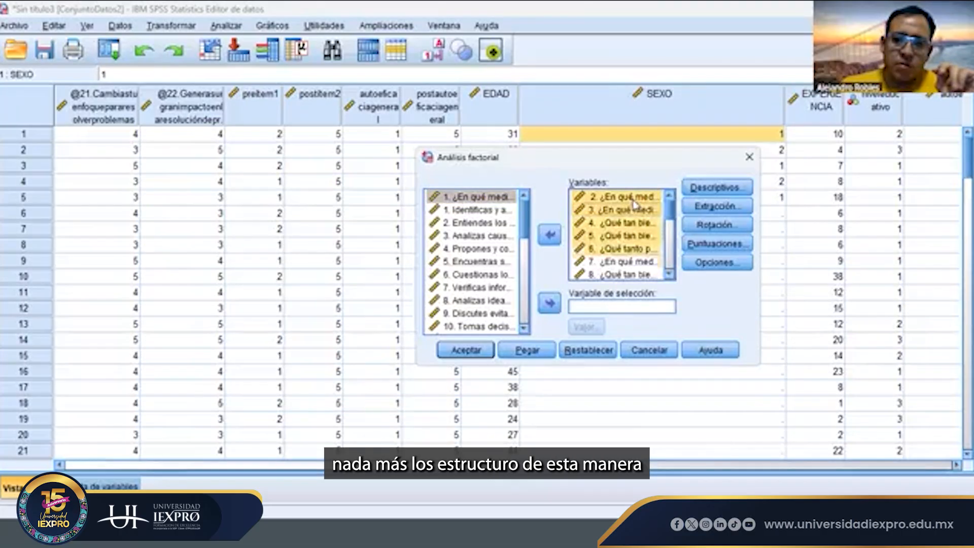
click(549, 235)
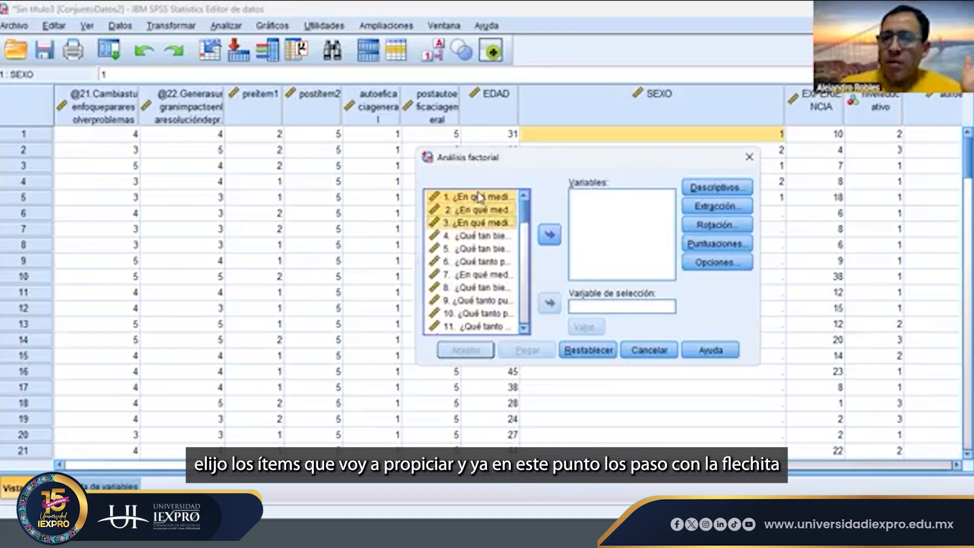
scroll(477, 197, down, 3)
scroll(479, 197, down, 1)
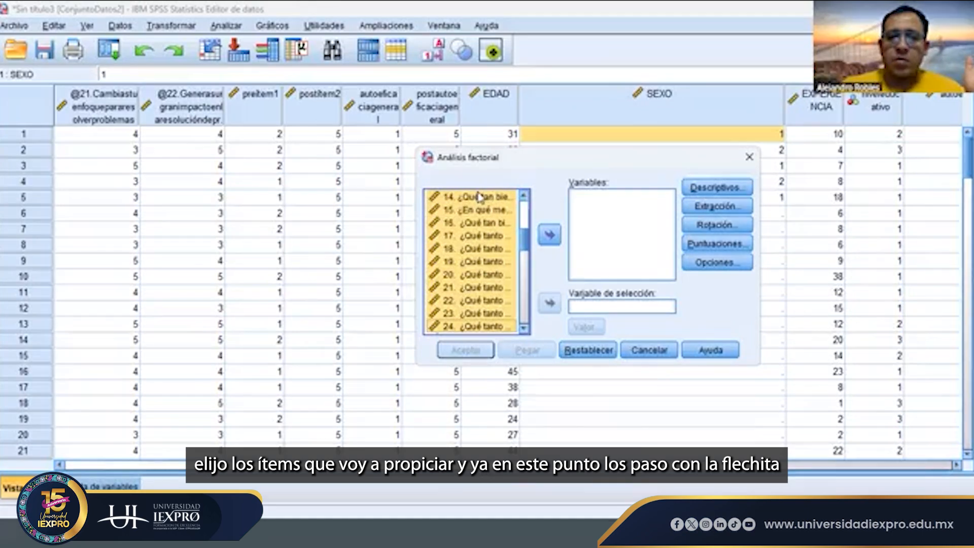
click(551, 234)
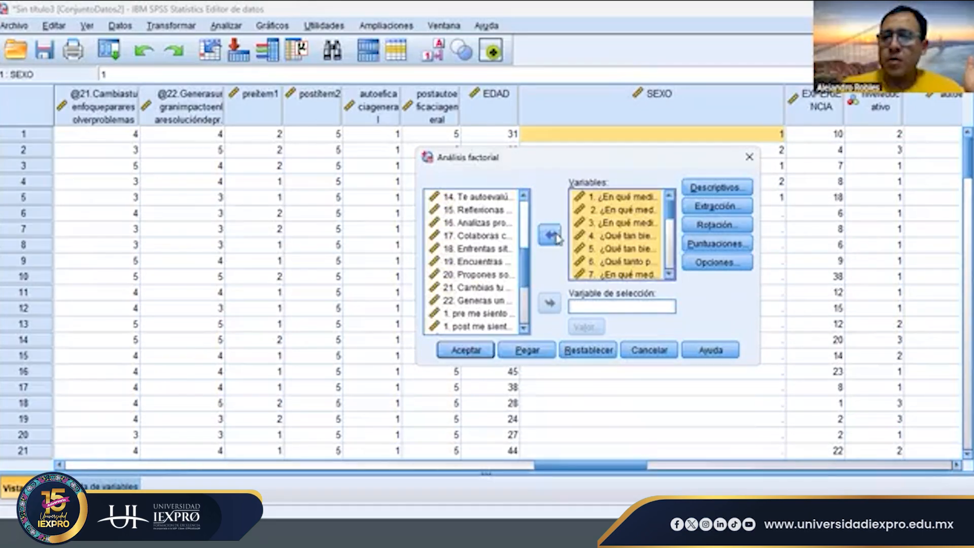
- Accept the factor analysis descriptives with initial solution, coefficients, significance levels, and KMO and Bartlett's sphericity test
click(712, 188)
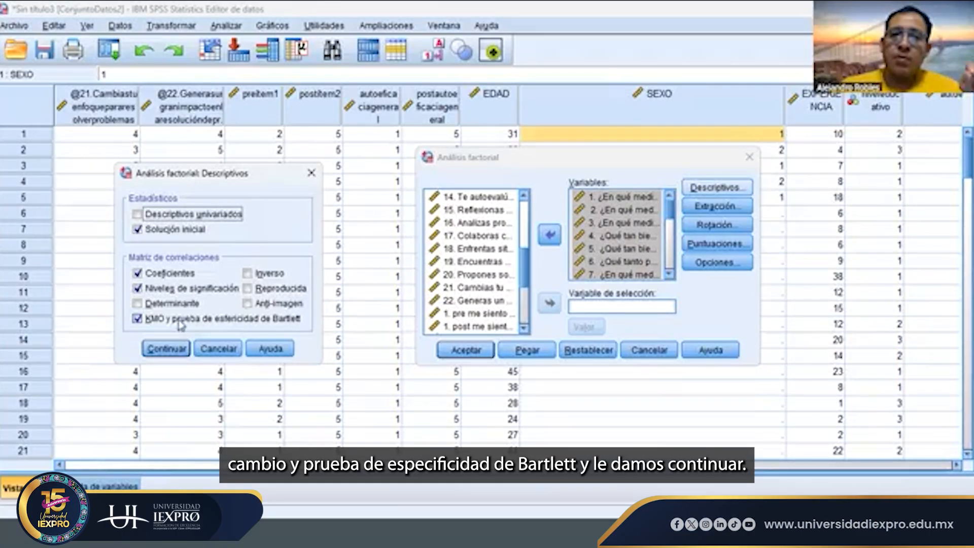
click(178, 348)
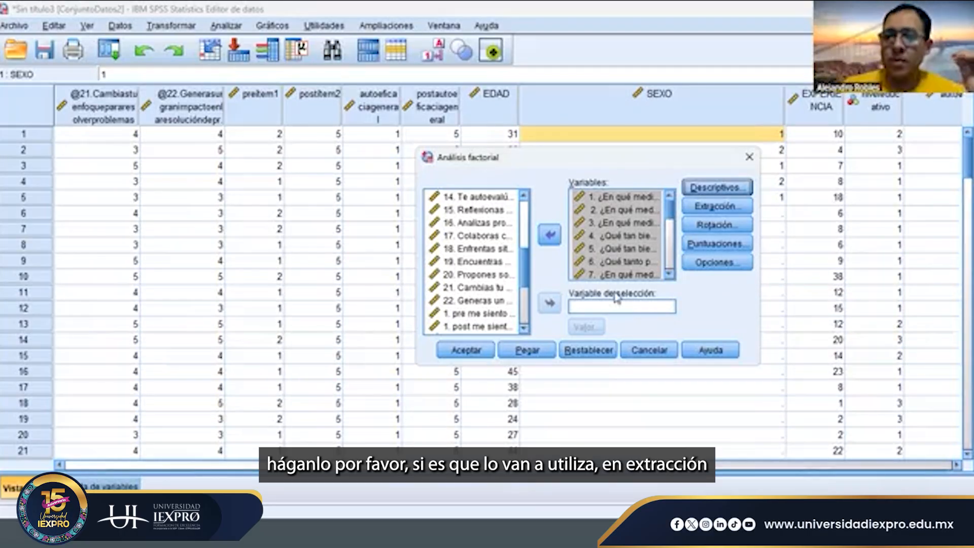
- Accept maximum likelihood as the extraction method, with eigenvalues greater than 1 and the unrotated factor solution shown
click(705, 205)
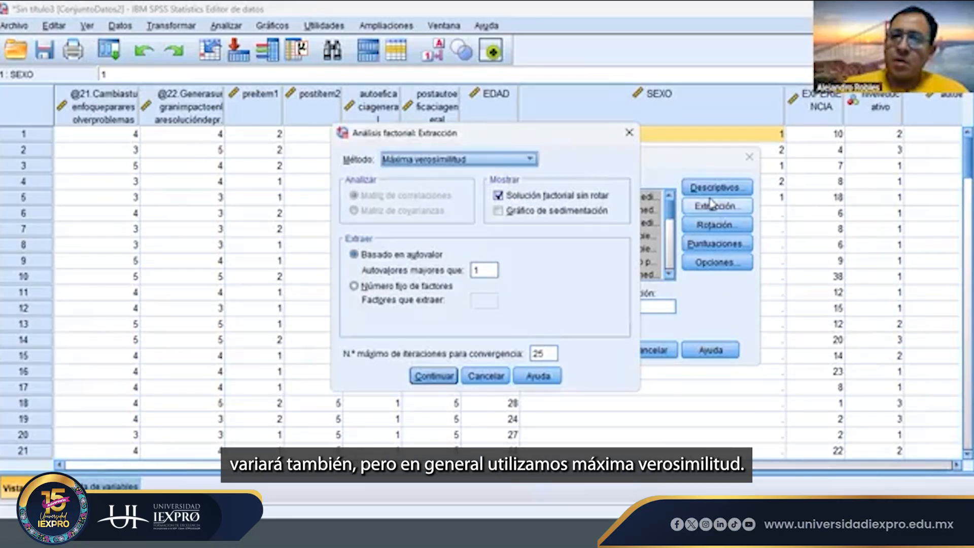
click(482, 163)
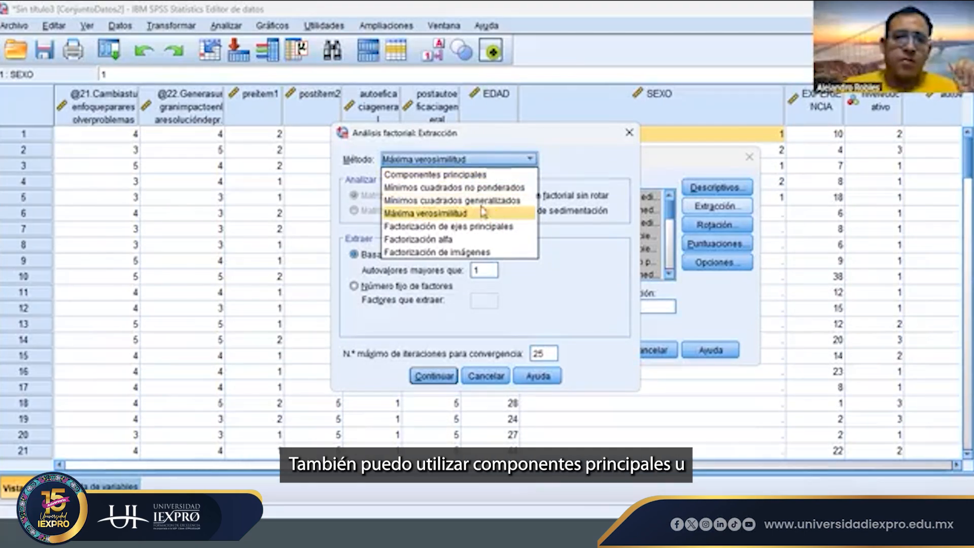
click(591, 251)
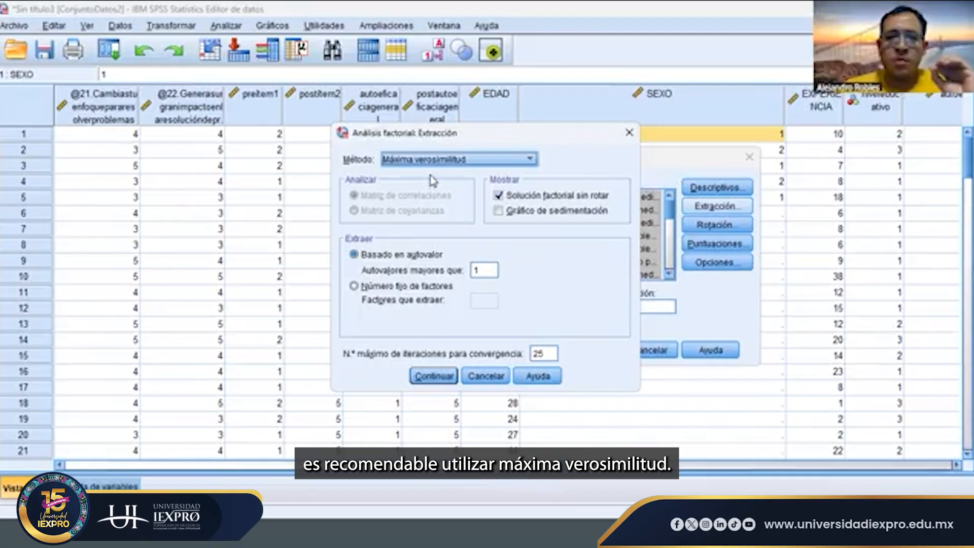
click(440, 374)
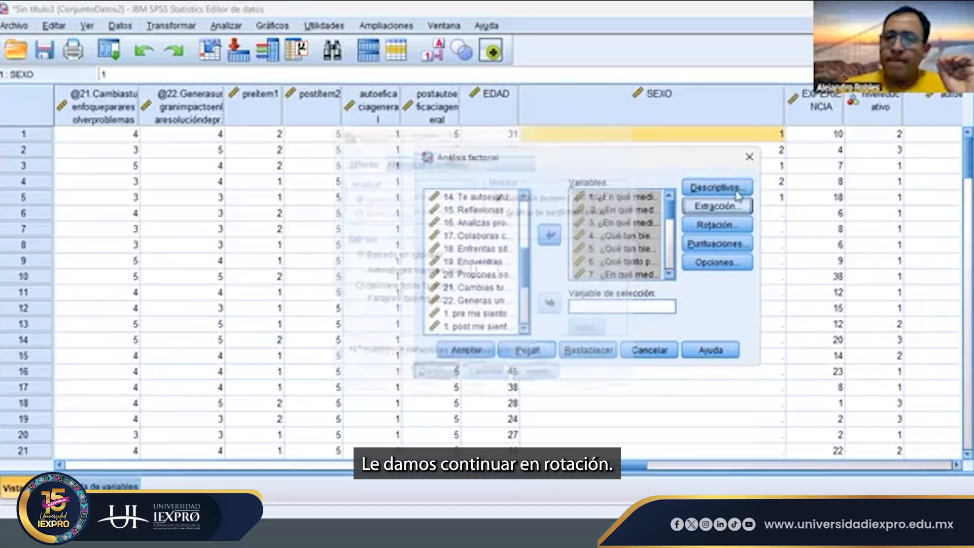
- Accept Varimax rotation with the rotated solution, and check the factor scores settings without changing them
click(727, 229)
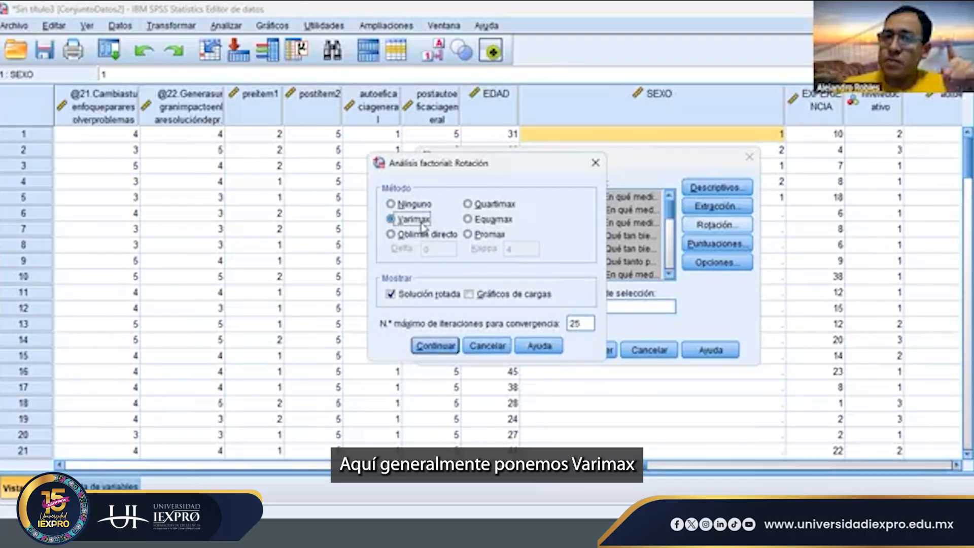
click(435, 347)
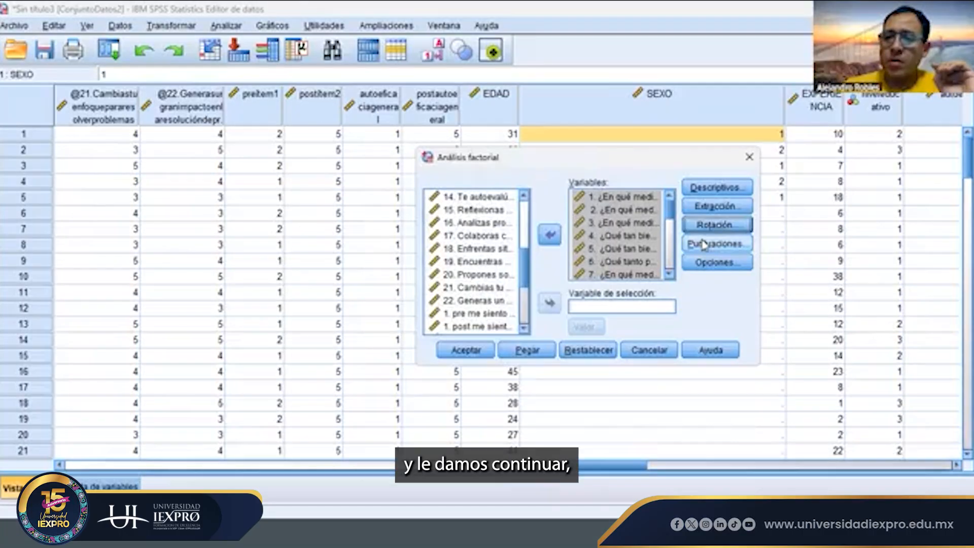
click(730, 245)
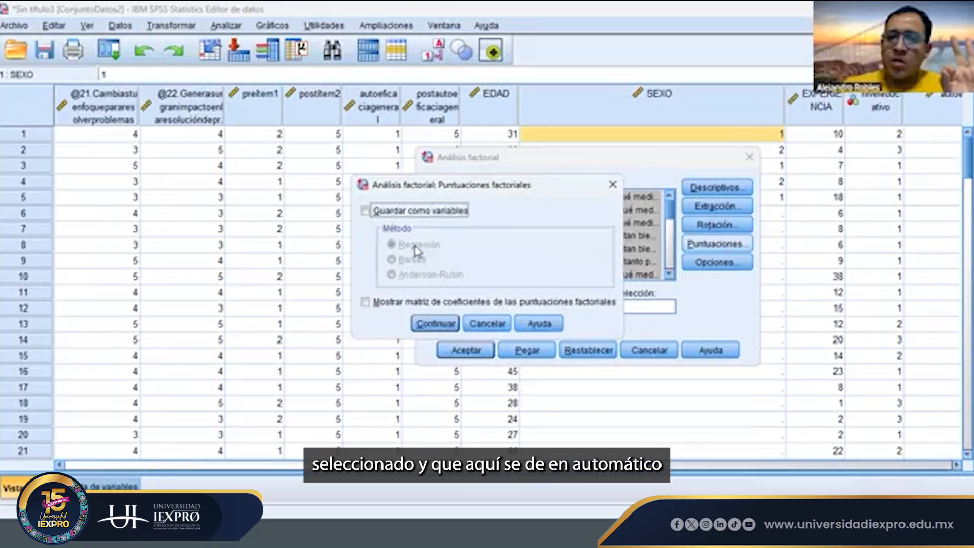
click(614, 191)
- Suppress small coefficients below an absolute value of .35 and run the factor analysis
click(726, 262)
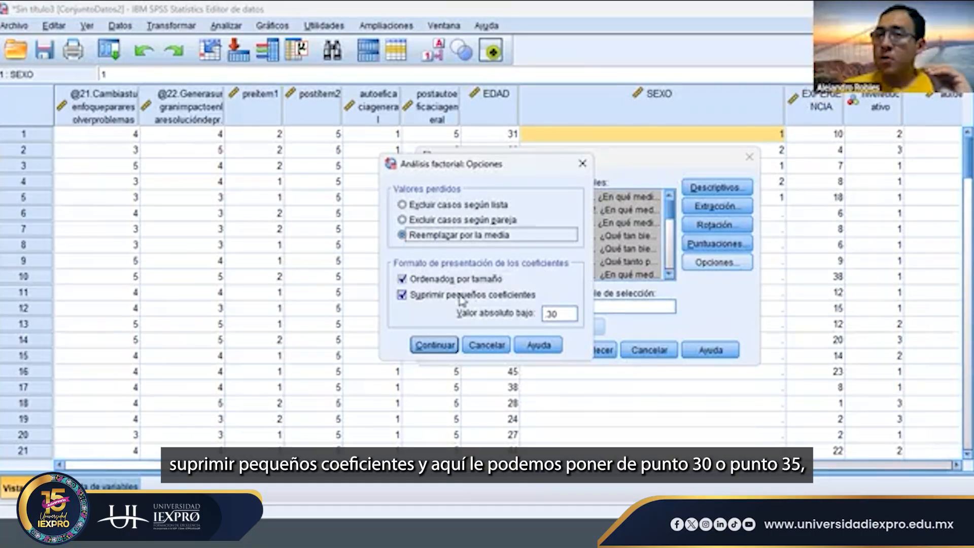
double_click(562, 314)
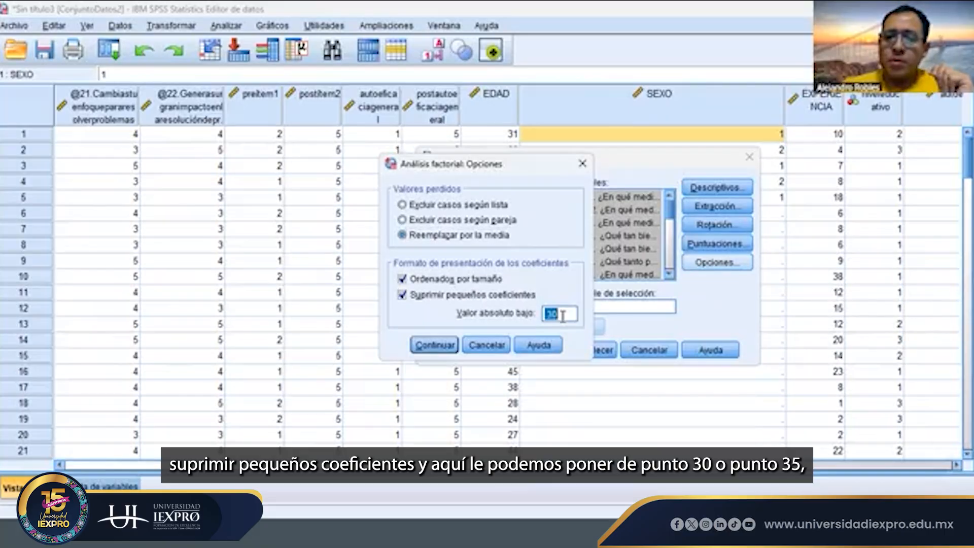
click(565, 315)
text(5)
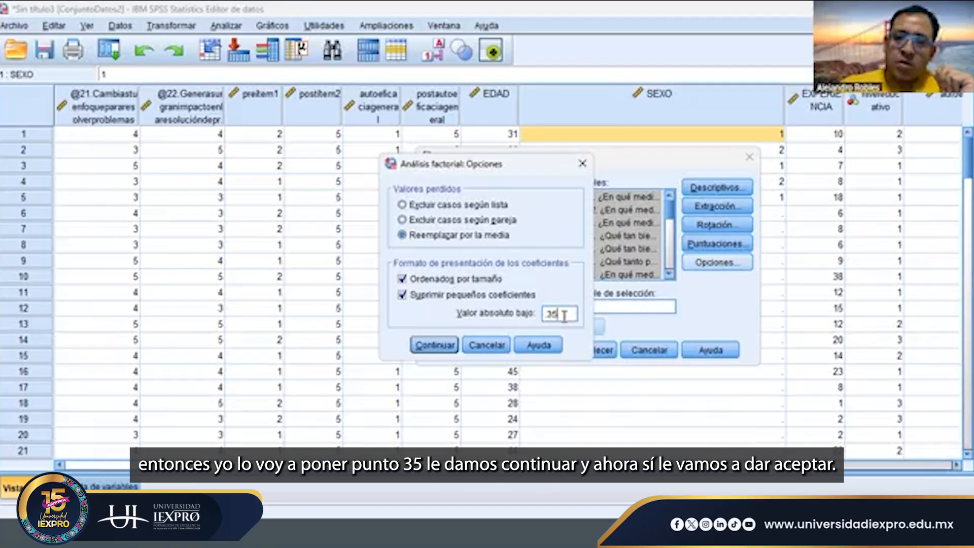
click(434, 345)
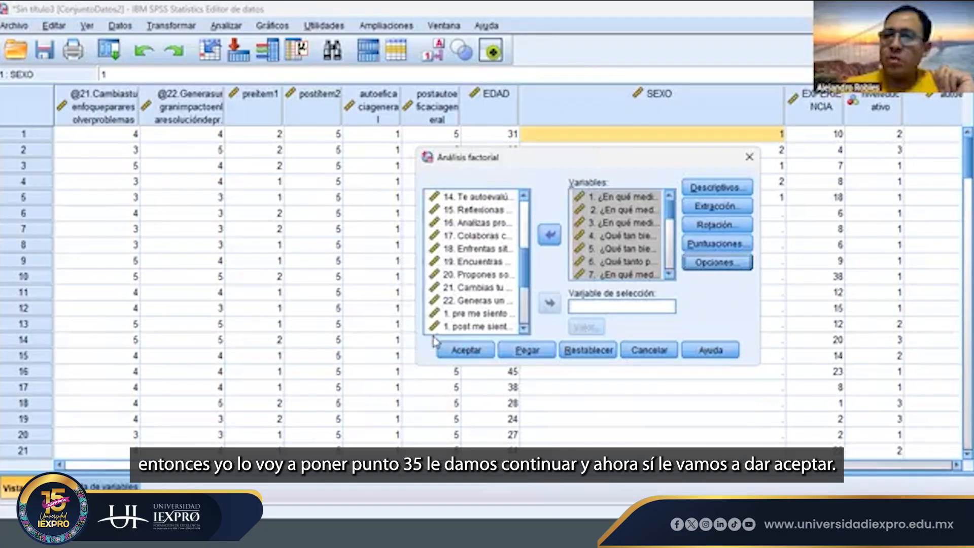
click(466, 350)
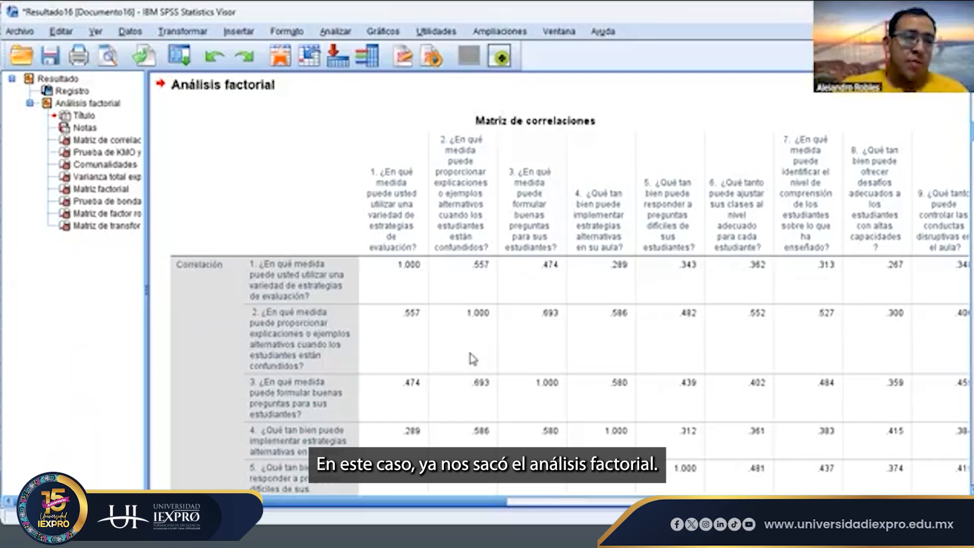
- Examine the KMO sampling adequacy, chi-square, degrees of freedom and significance in the KMO and Bartlett table
scroll(473, 358, down, 3)
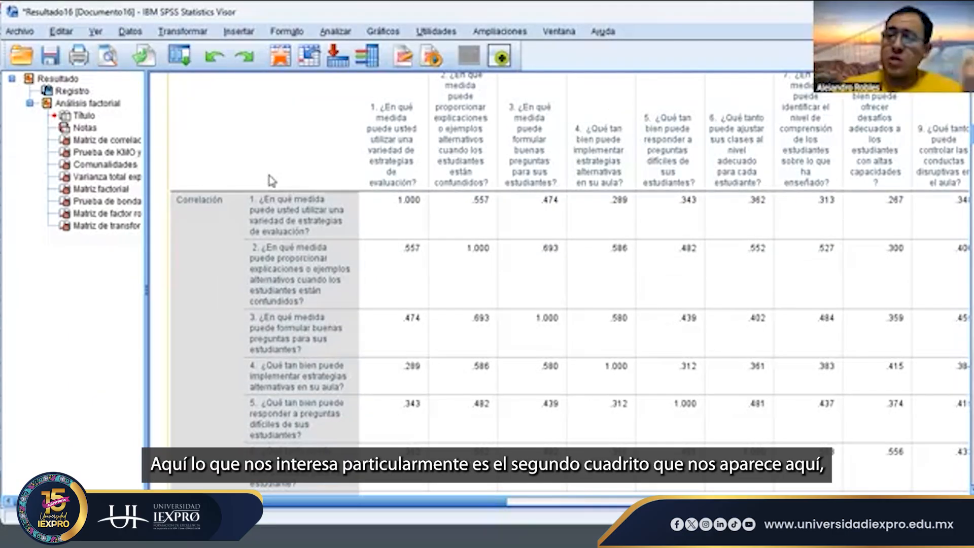
scroll(277, 256, down, 20)
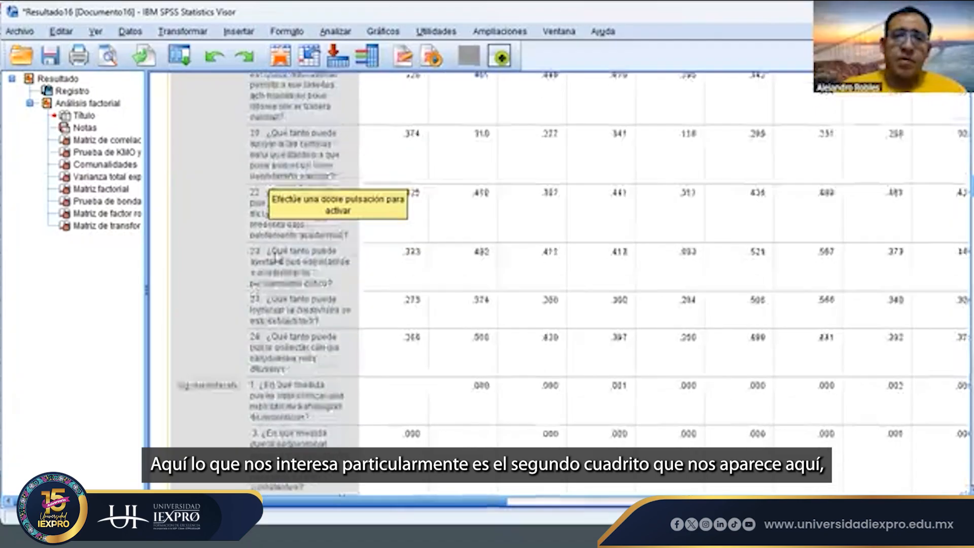
scroll(276, 256, down, 20)
scroll(276, 257, up, 9)
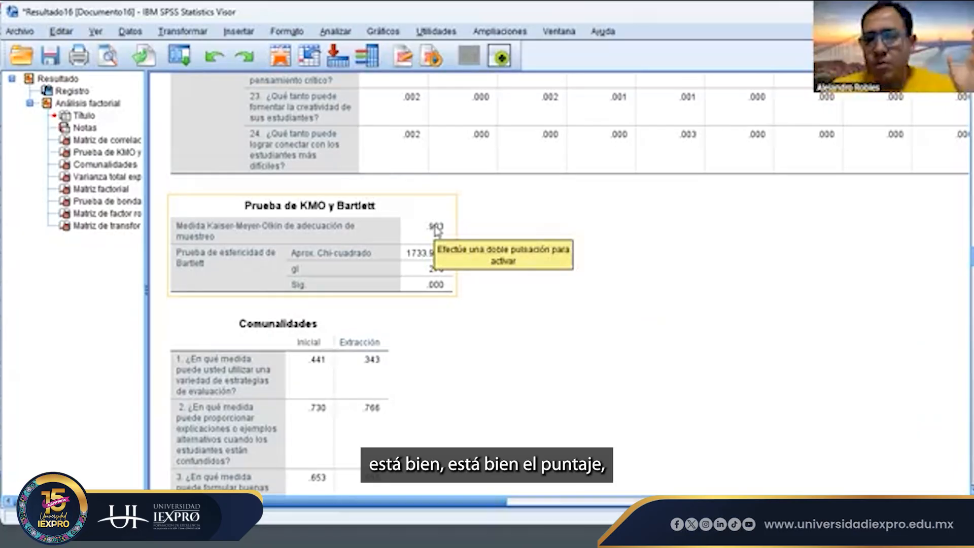
click(504, 268)
click(436, 247)
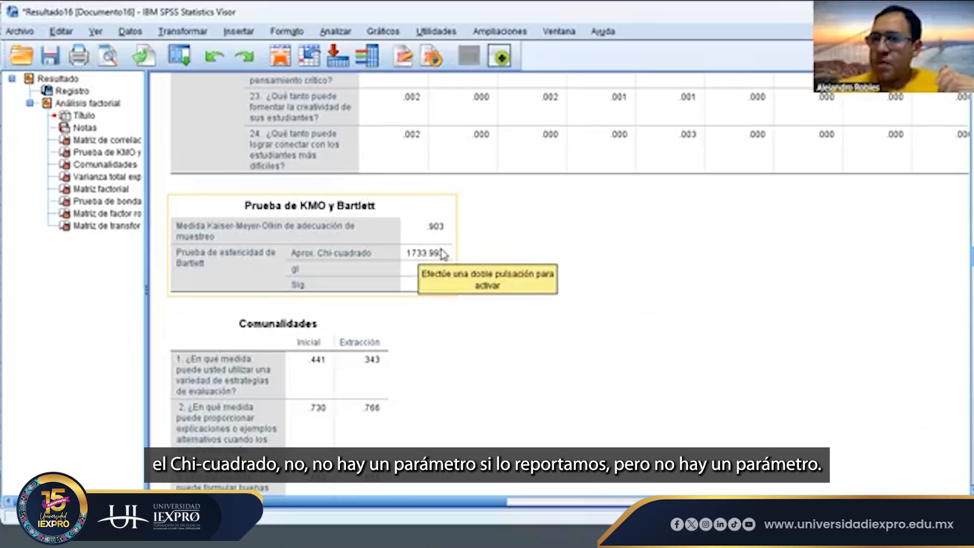
click(602, 335)
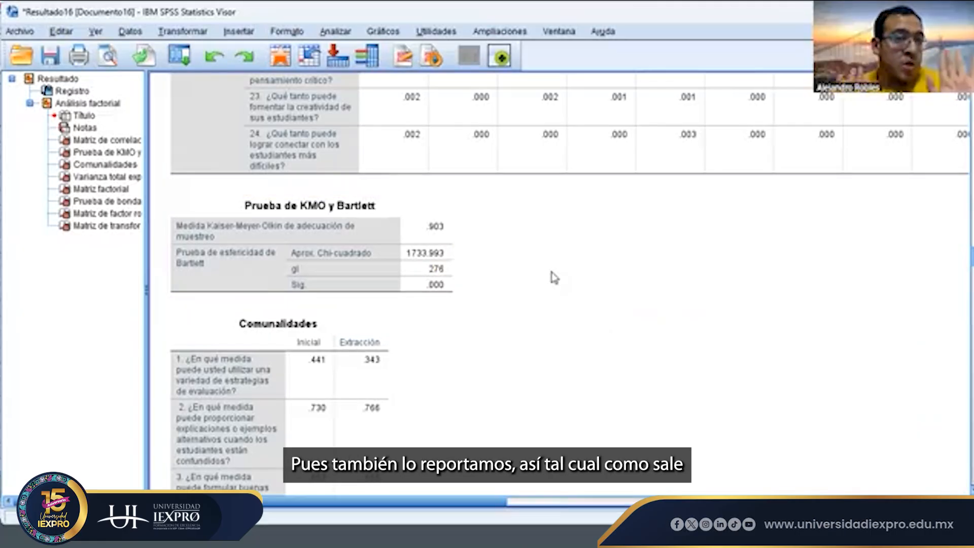
click(298, 284)
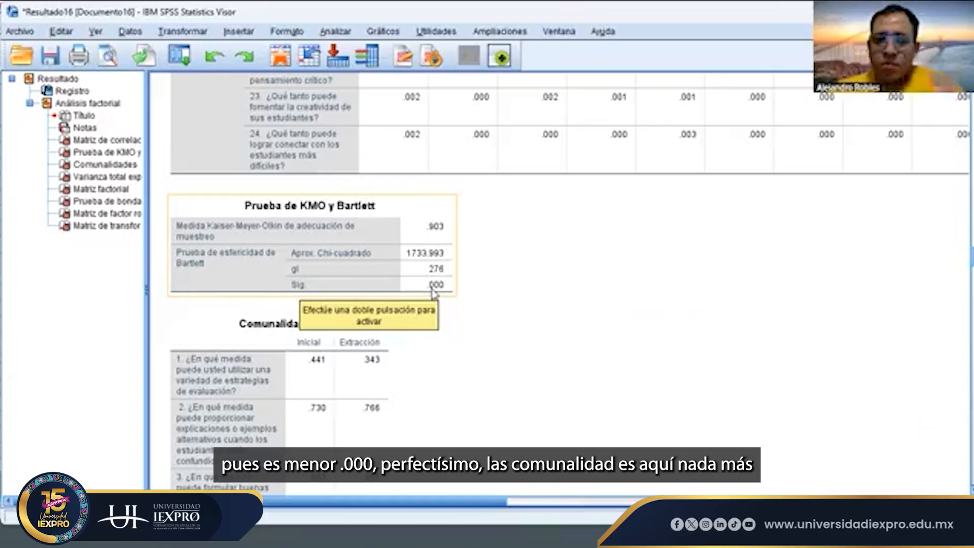
- Check the communalities table for extraction values above .95 across all 24 items
scroll(433, 291, down, 5)
click(311, 274)
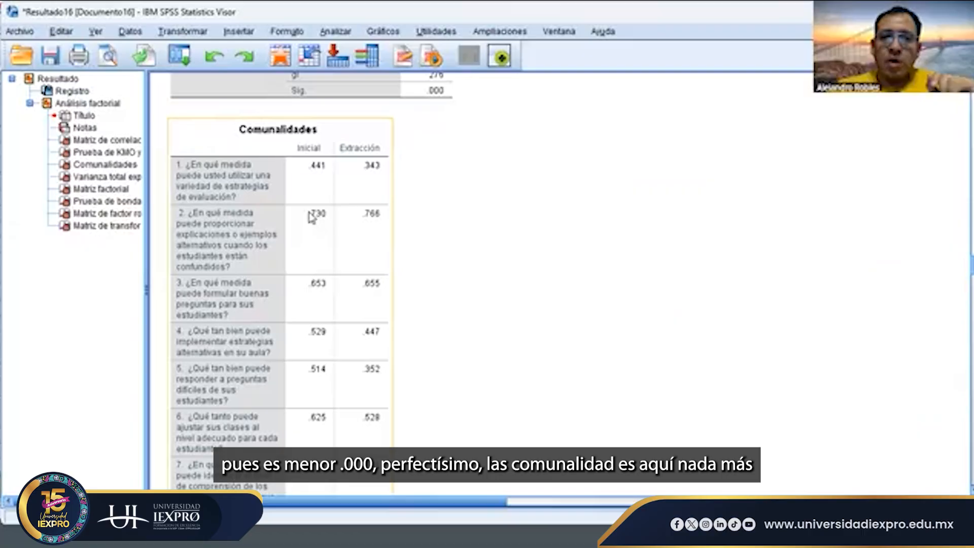
scroll(386, 244, down, 4)
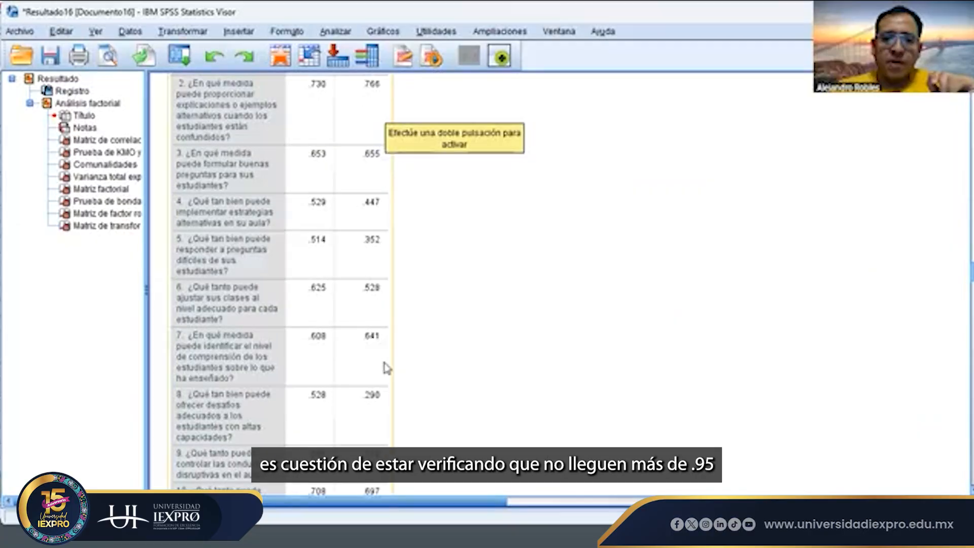
scroll(387, 366, down, 6)
scroll(387, 366, down, 5)
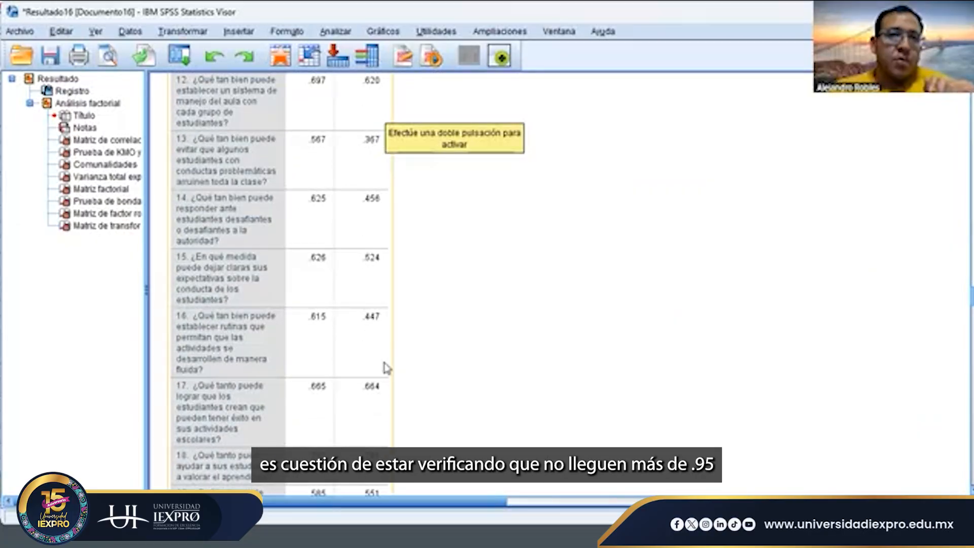
scroll(387, 366, down, 2)
scroll(387, 366, down, 2)
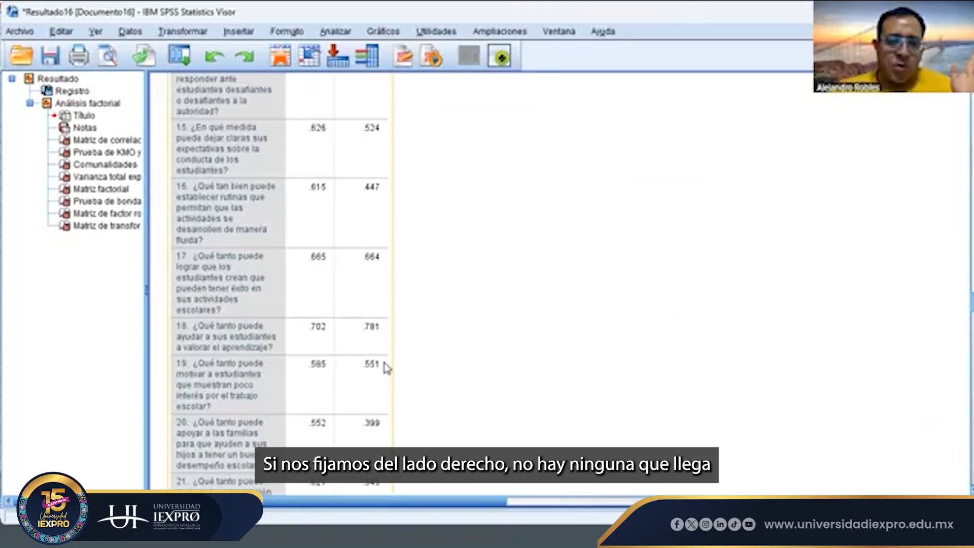
scroll(382, 373, down, 7)
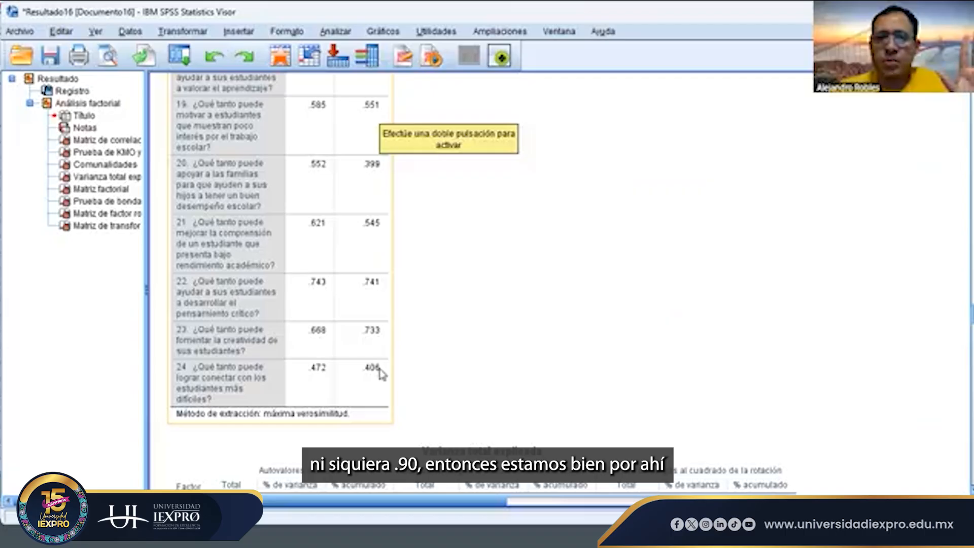
- Review the total variance explained table and the unrotated factor matrix
scroll(381, 374, down, 5)
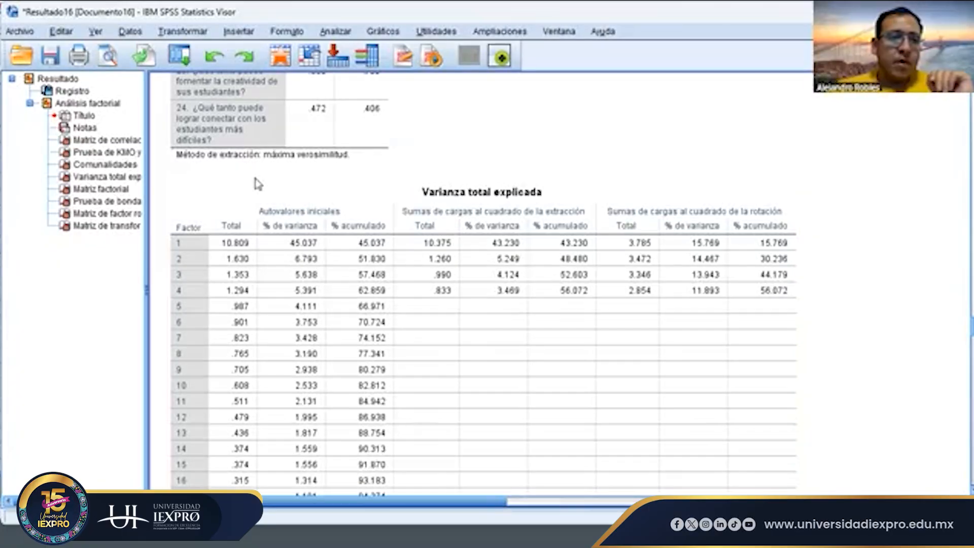
scroll(316, 290, down, 10)
scroll(315, 286, up, 5)
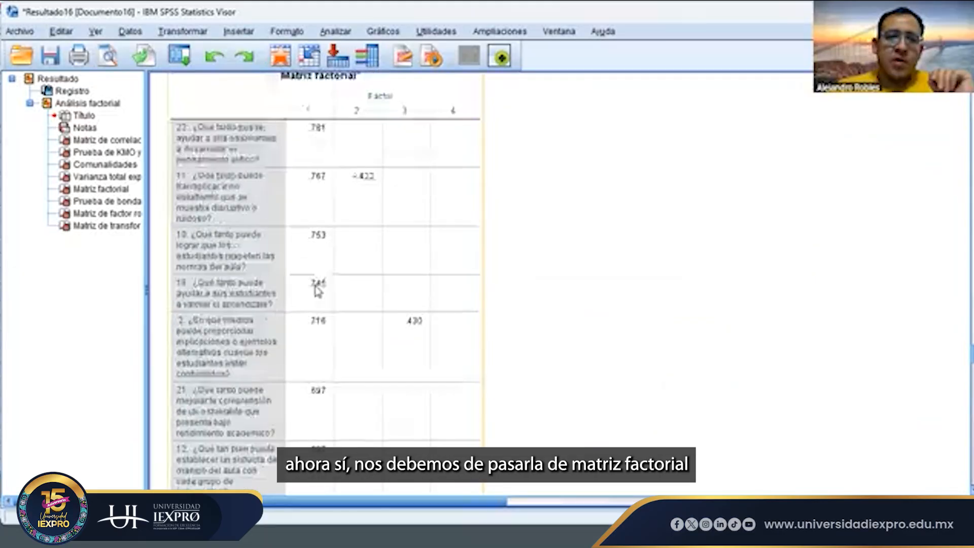
scroll(333, 196, down, 6)
scroll(333, 202, down, 10)
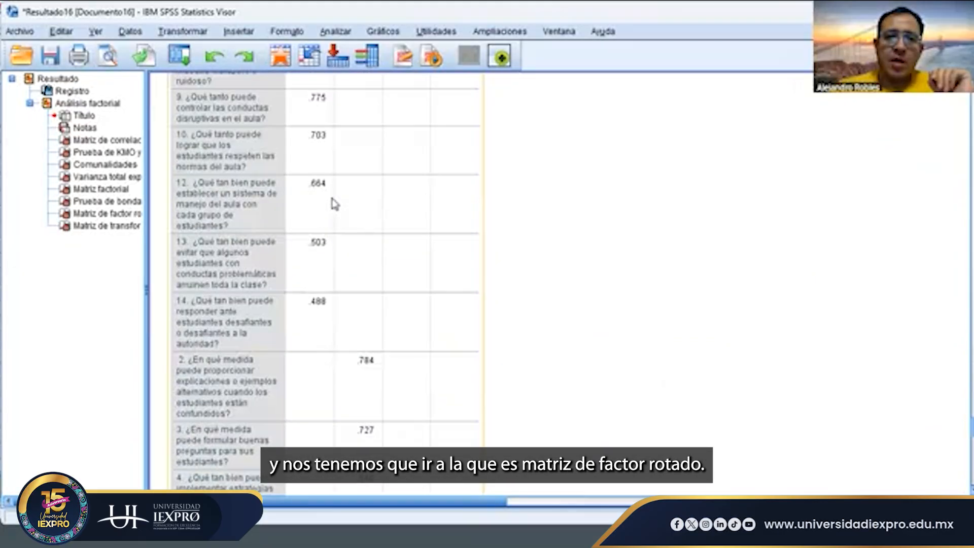
- Examine the rotated factor matrix to see which items load on each factor
scroll(333, 202, up, 2)
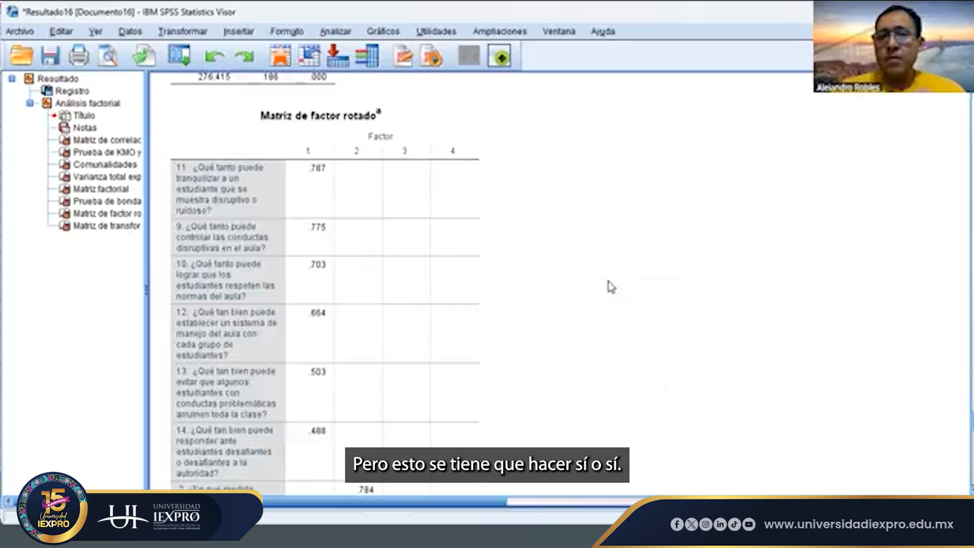
scroll(612, 287, down, 3)
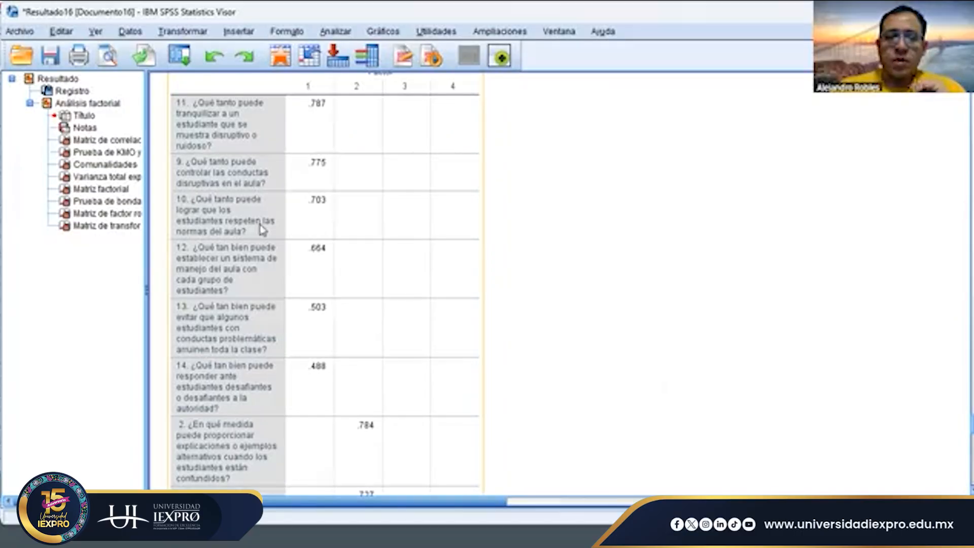
scroll(388, 172, up, 3)
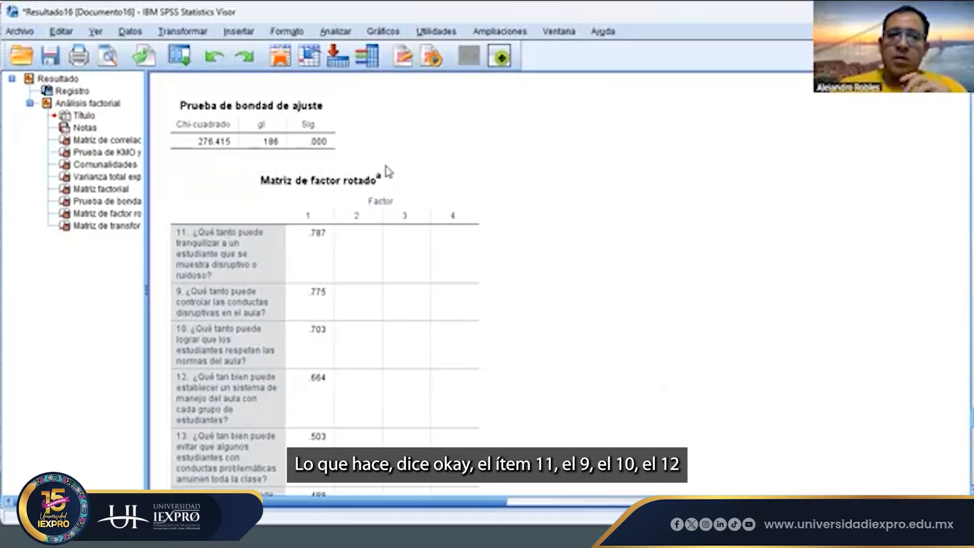
click(386, 172)
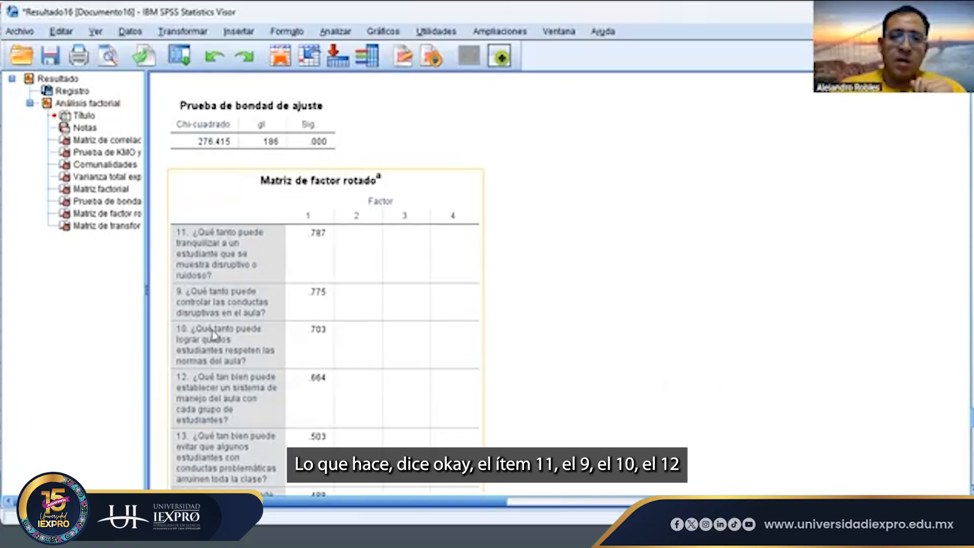
scroll(222, 390, down, 4)
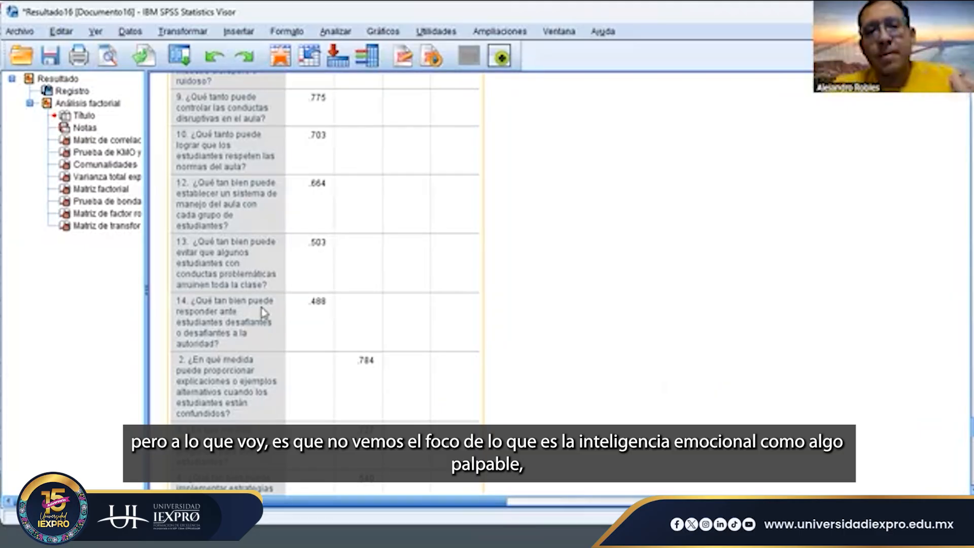
scroll(263, 312, up, 3)
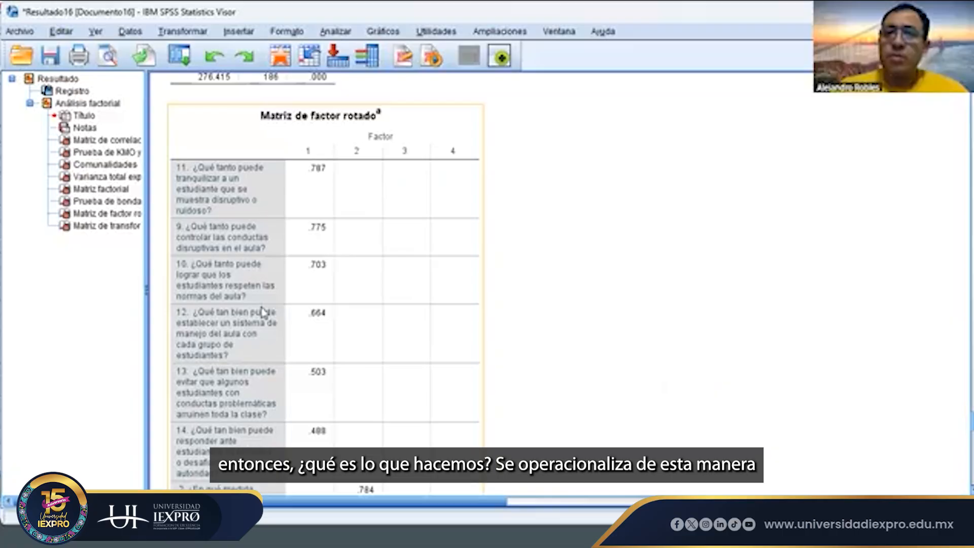
scroll(260, 334, down, 2)
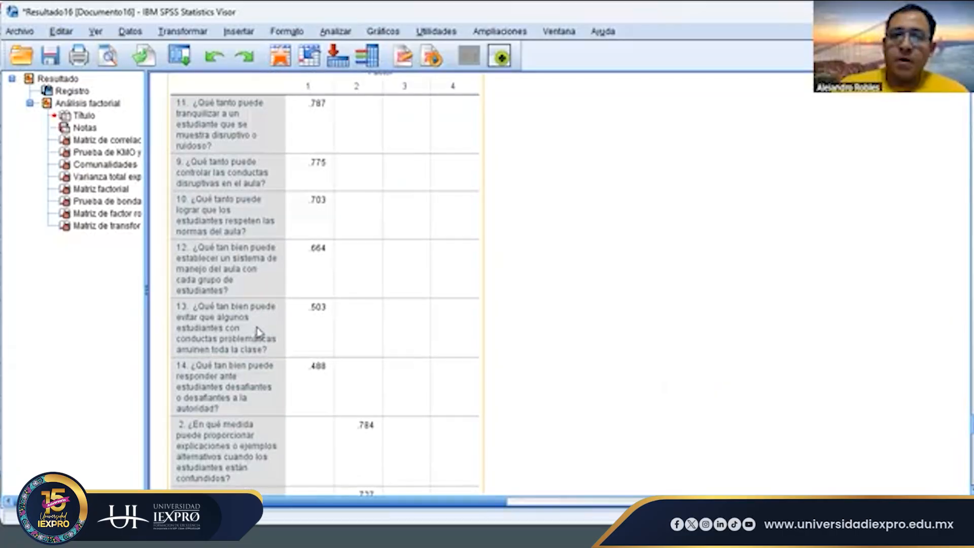
scroll(301, 195, up, 2)
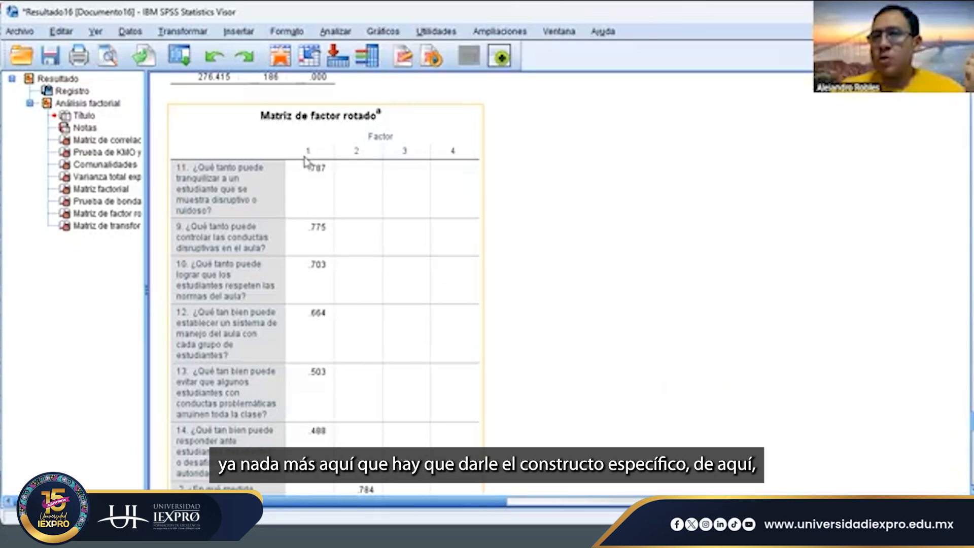
scroll(317, 257, down, 2)
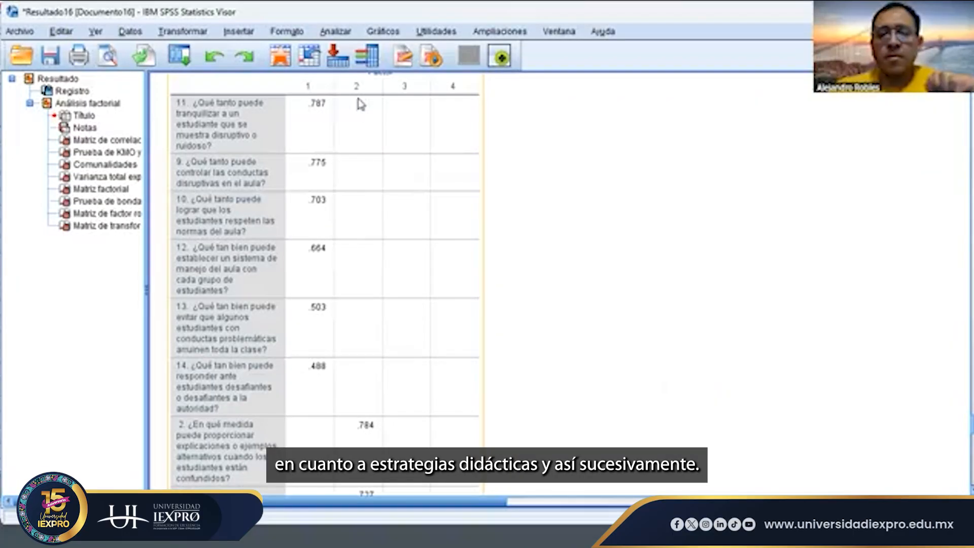
- Compare how many items load on each of the four factors in the rotated matrix, including the cross-loadings of item 15
scroll(376, 257, down, 10)
scroll(379, 258, up, 5)
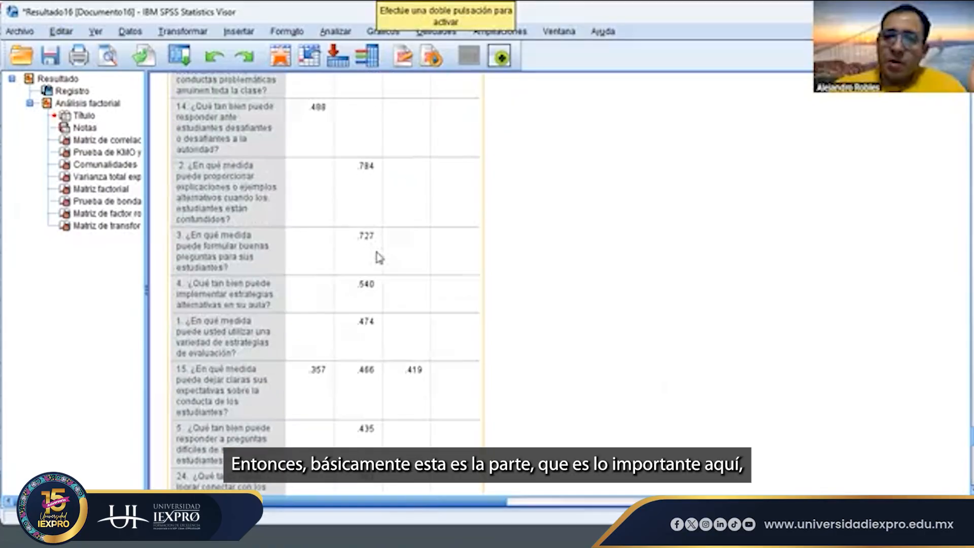
scroll(379, 258, down, 2)
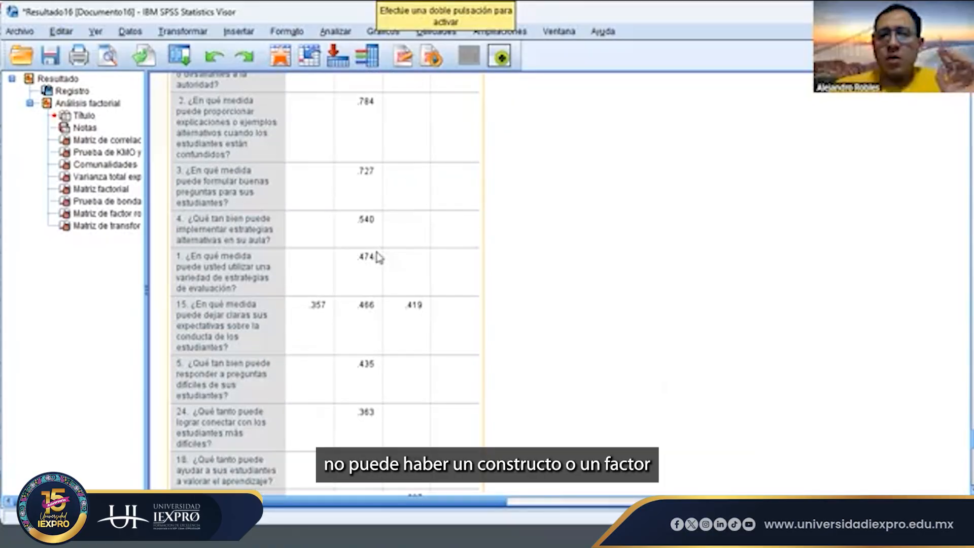
scroll(379, 257, up, 10)
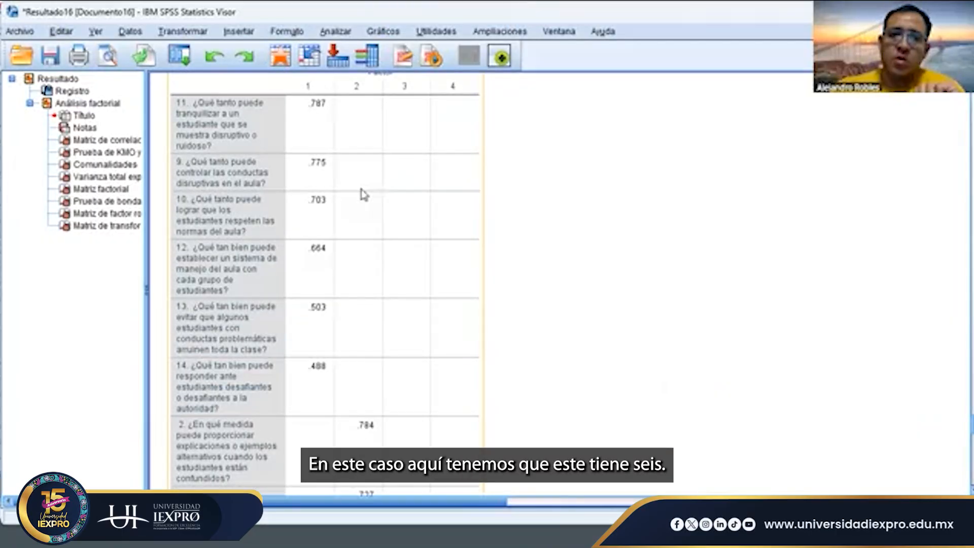
scroll(320, 371, down, 8)
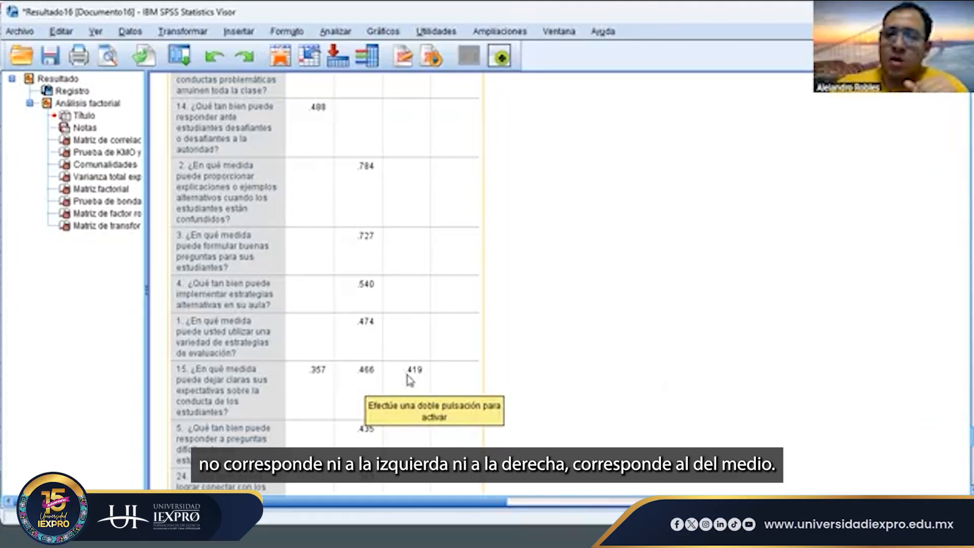
scroll(365, 375, down, 5)
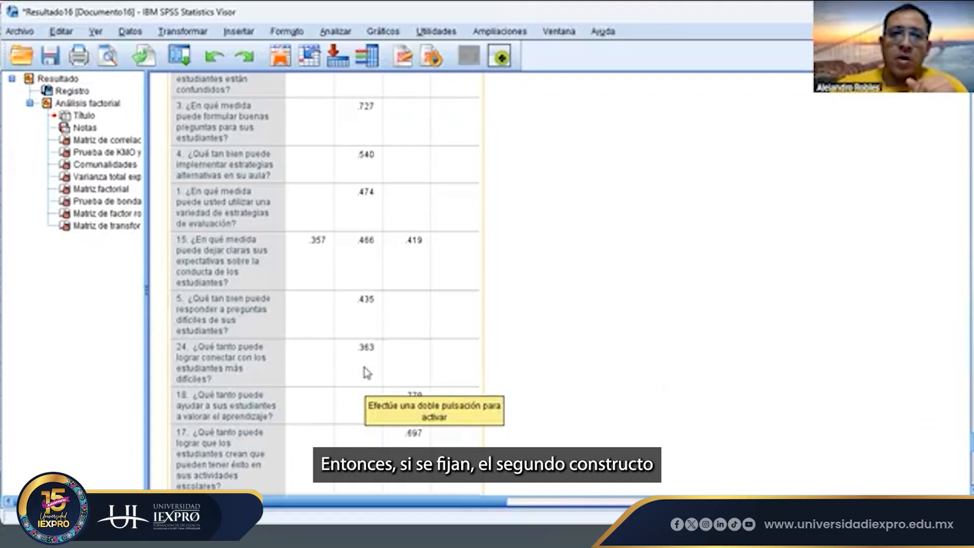
scroll(377, 97, up, 7)
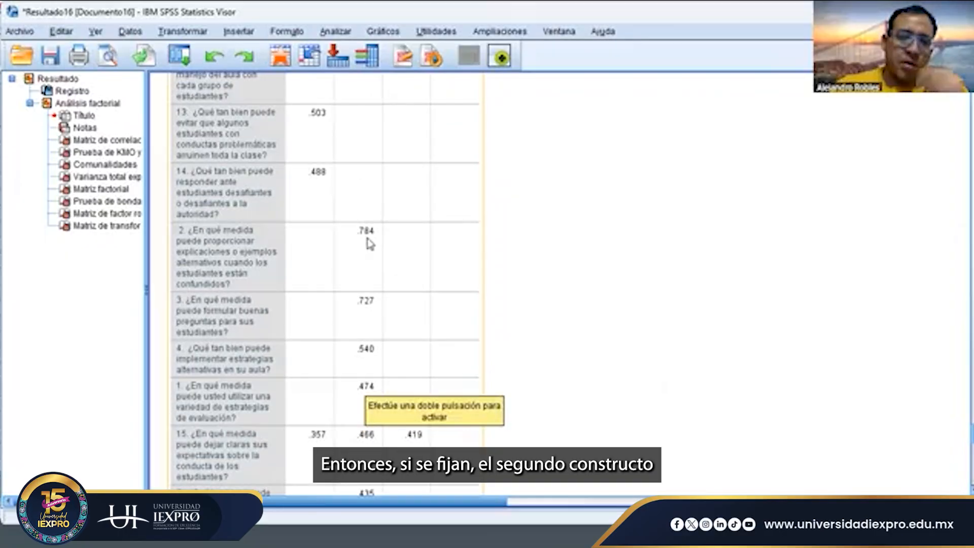
scroll(370, 244, down, 20)
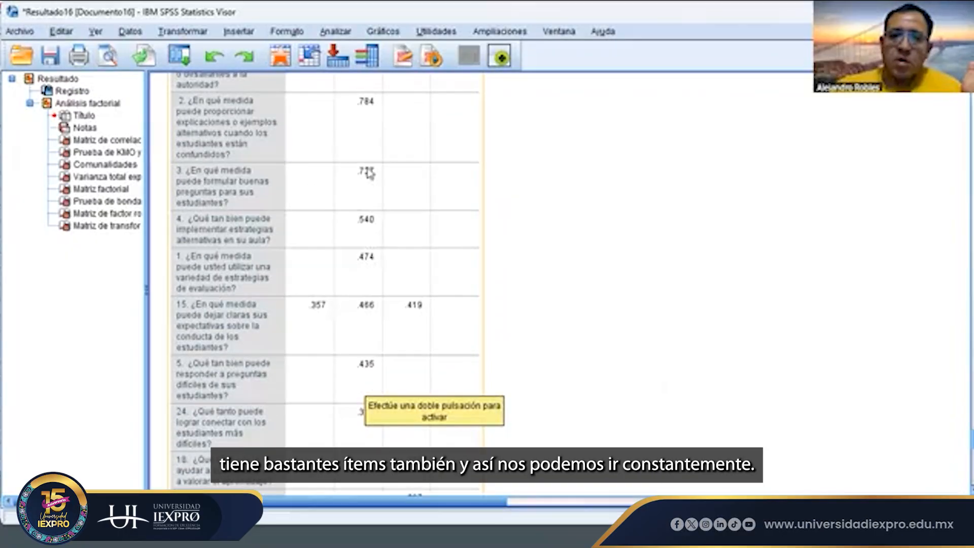
scroll(384, 348, down, 5)
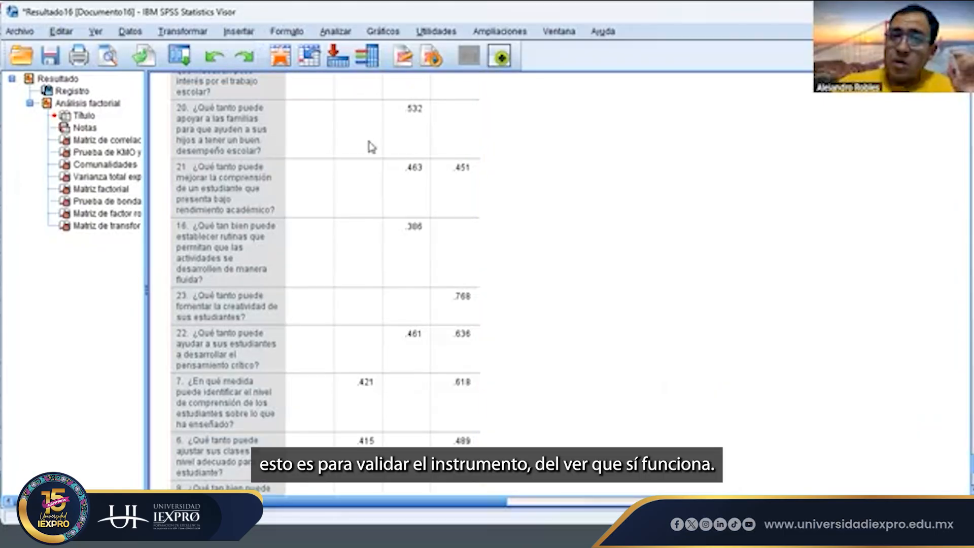
scroll(370, 148, up, 10)
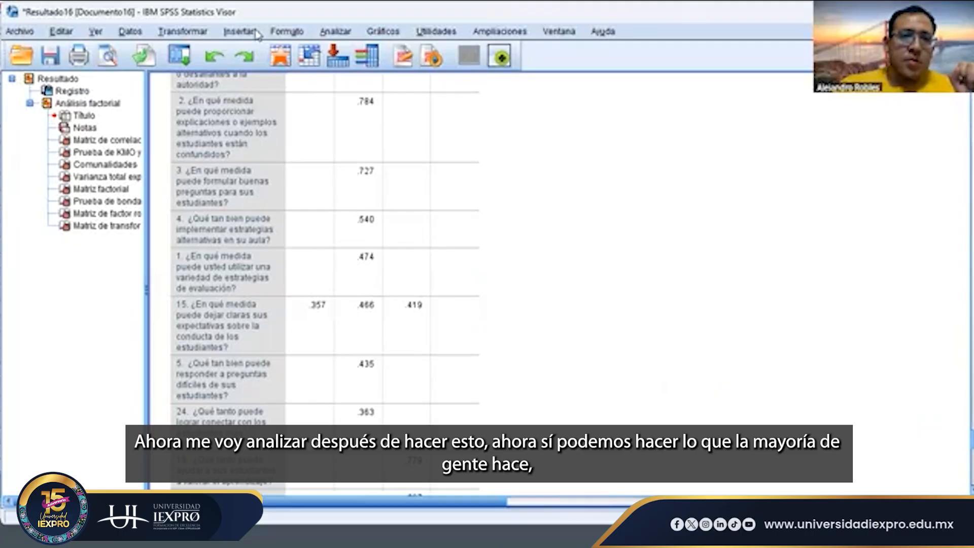
- Open a scale reliability analysis with the Alfa model and add self-efficacy items 1 to 24 as its elements
key(alt+a)
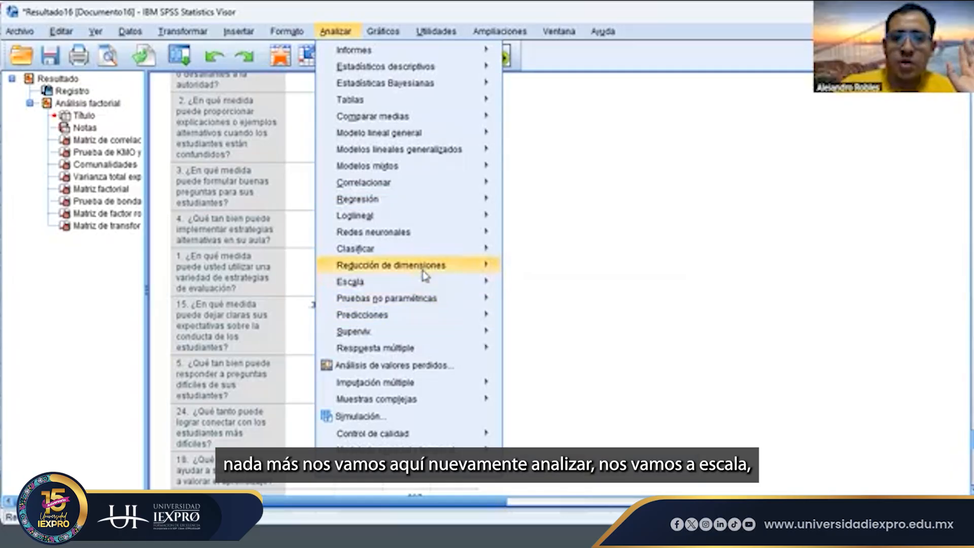
mouse_move(425, 275)
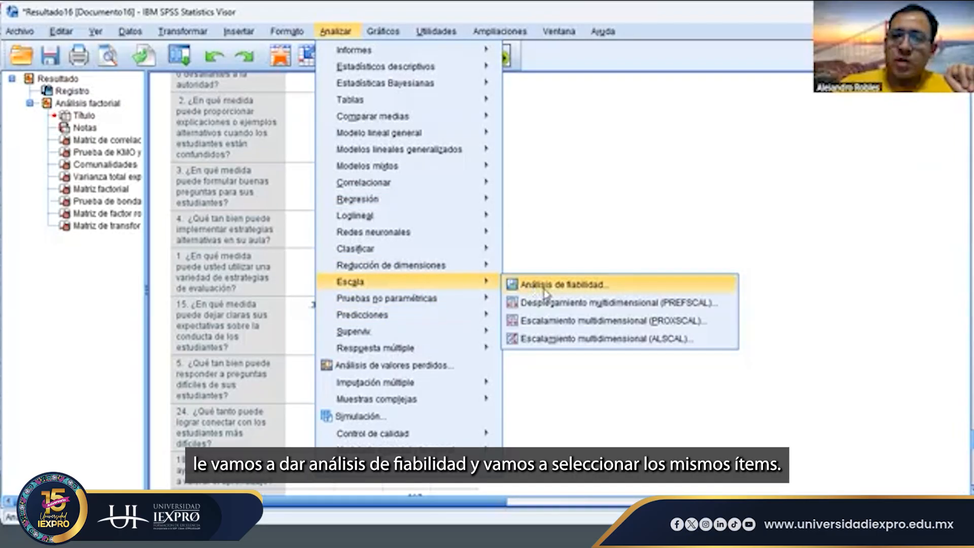
click(546, 289)
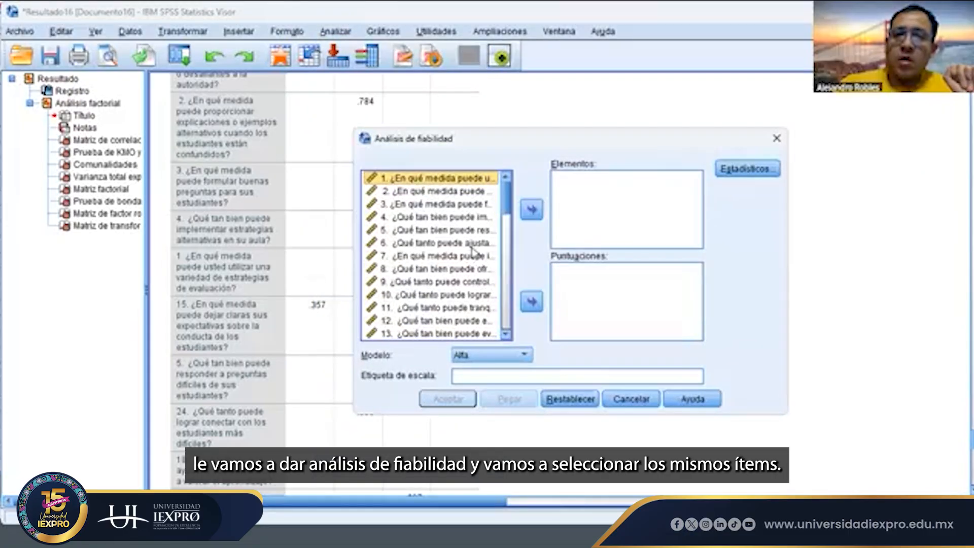
key(shift+Down)
key(shift+Down)
key(shift+Down)
key(shift+Down)
key(shift+Down)
key(shift+Down)
key(shift+Down)
key(shift+Down)
key(shift+Down)
key(shift+Down)
key(shift+Down)
key(shift+Down)
key(shift+Down)
key(shift+Down)
key(shift+Down)
key(shift+Down)
key(shift+Down)
key(shift+Down)
key(shift+Down)
key(shift+Down)
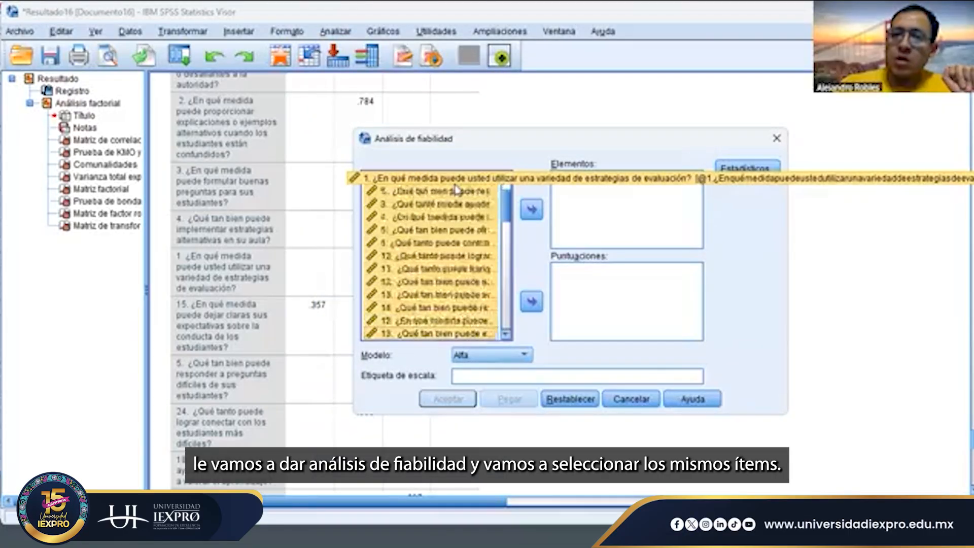
key(shift+Down)
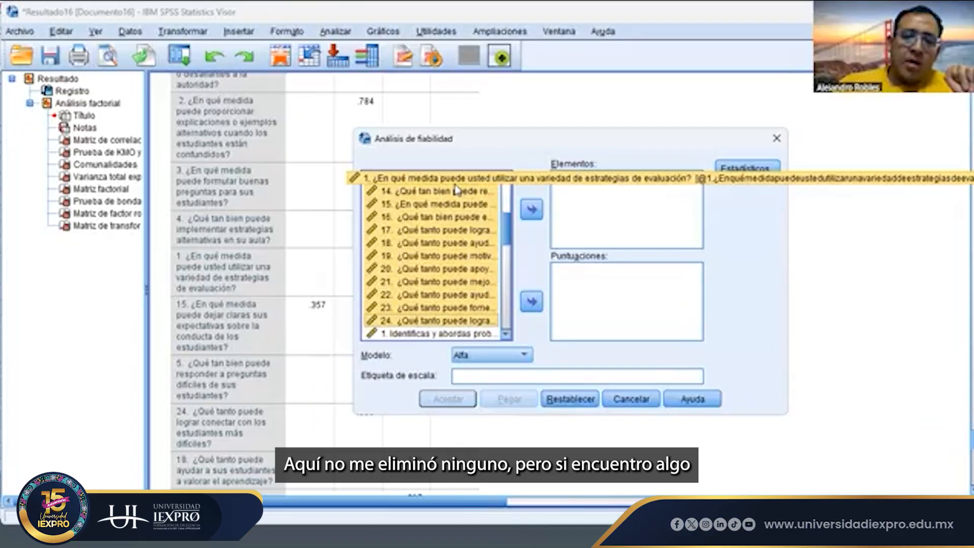
click(532, 208)
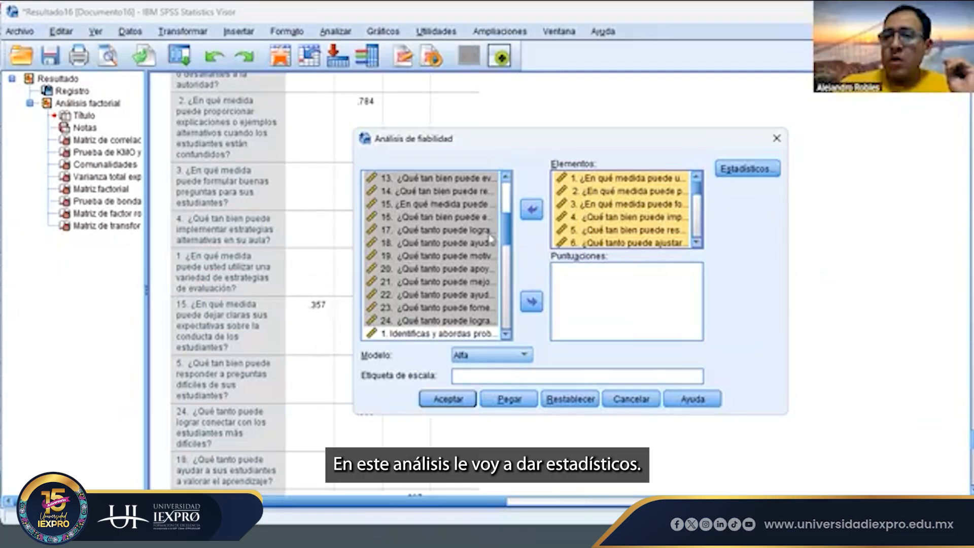
- Request the "Escala si se elimina el elemento" descriptives in the reliability statistics
click(735, 168)
key(space)
key(space)
click(362, 122)
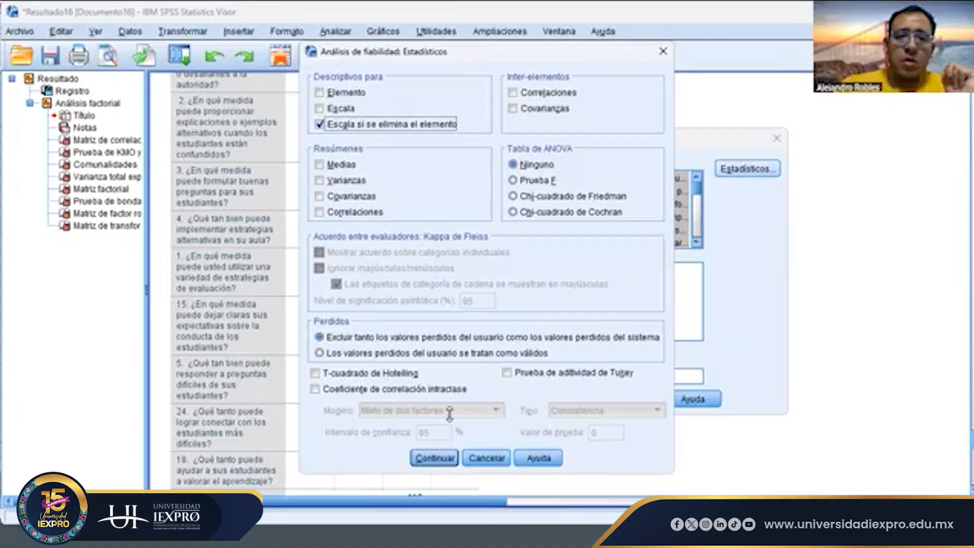
click(446, 452)
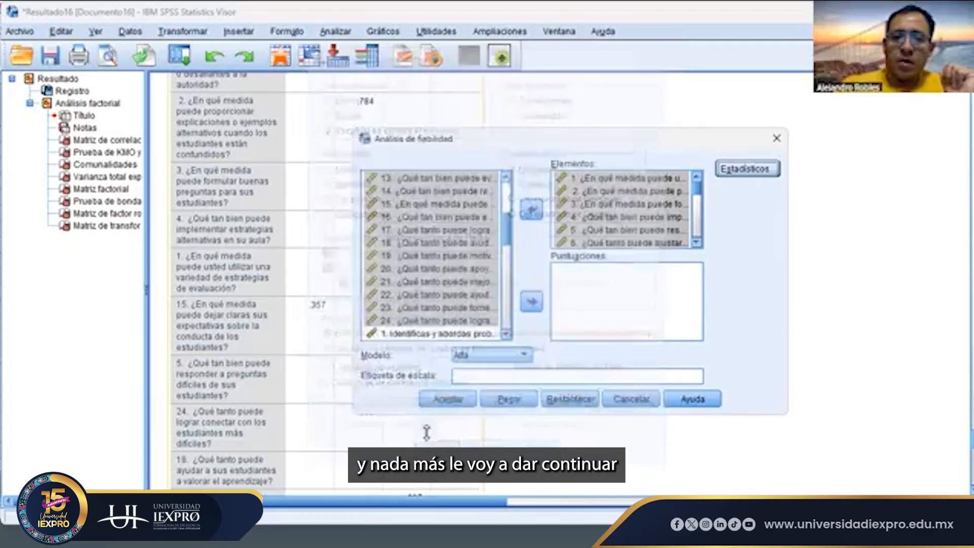
- Label the scale "alfa de escala total" and run the reliability analysis
click(466, 377)
text(alfa)
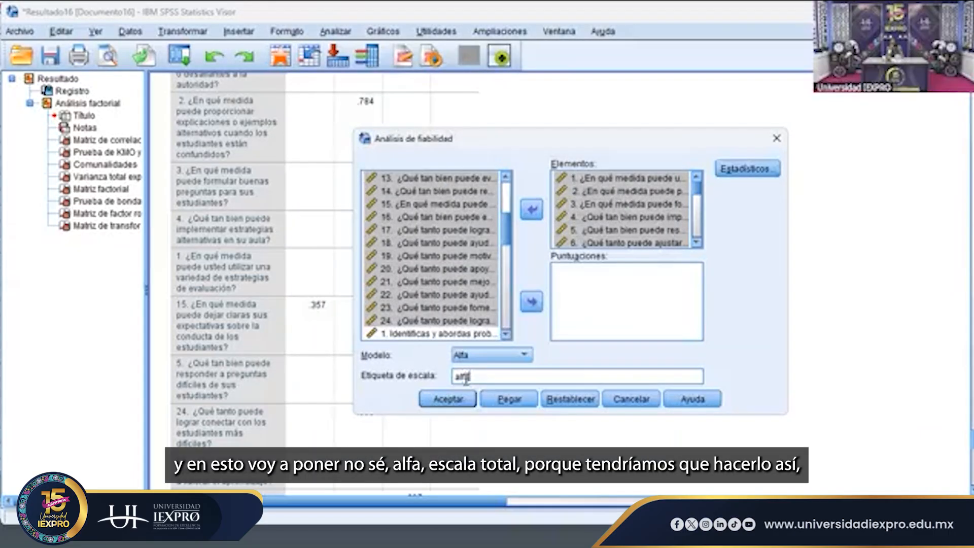
text( de escala)
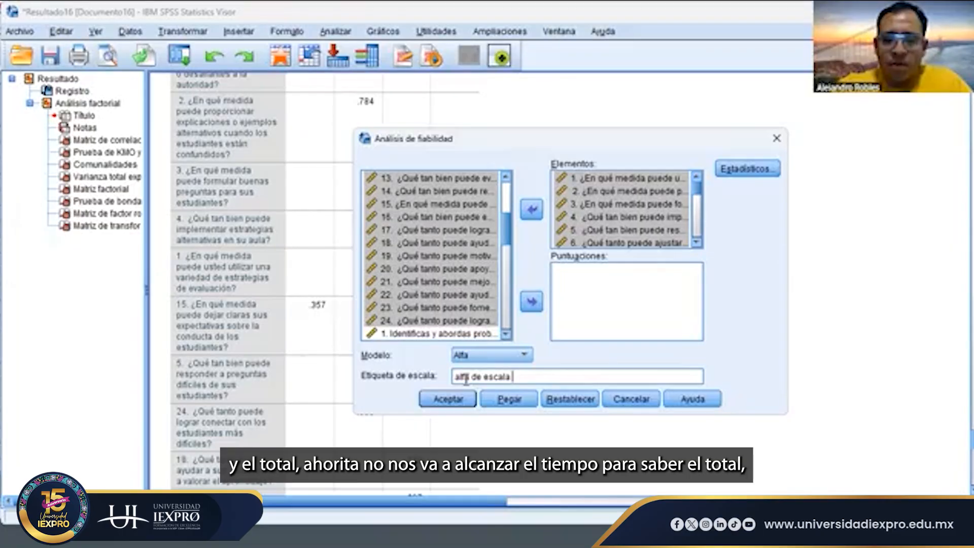
text(total)
key(Return)
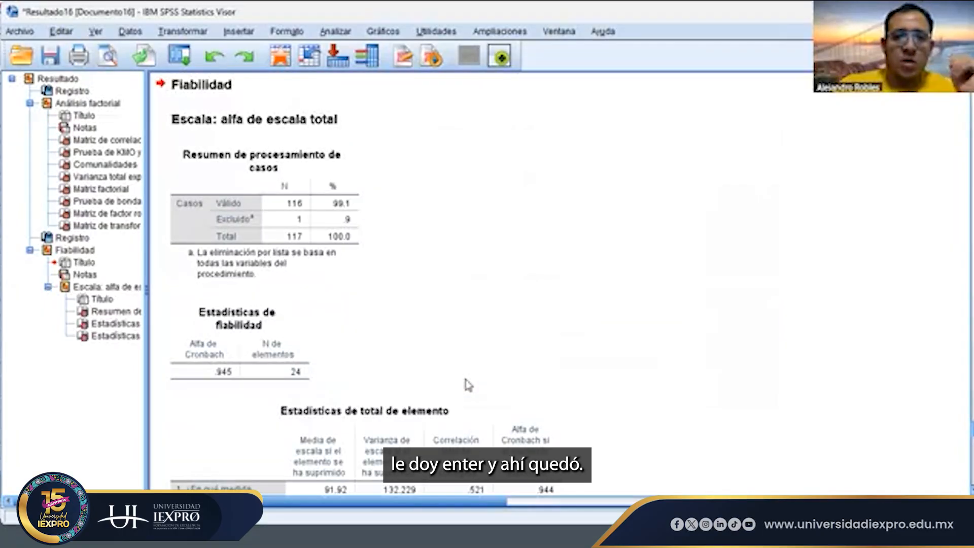
- Examine the overall Cronbach's alpha and the alpha-if-item-deleted values for all 24 items in the reliability output
scroll(468, 385, down, 3)
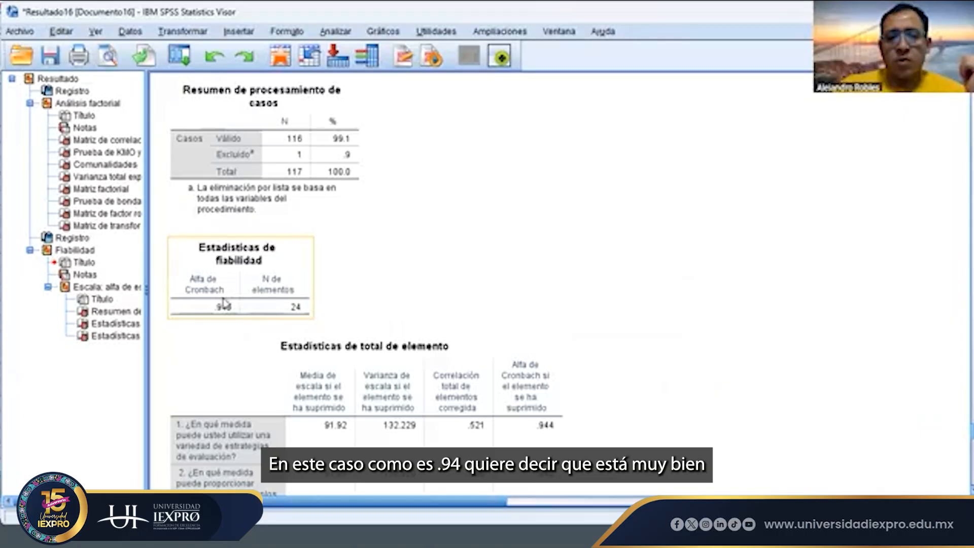
click(532, 299)
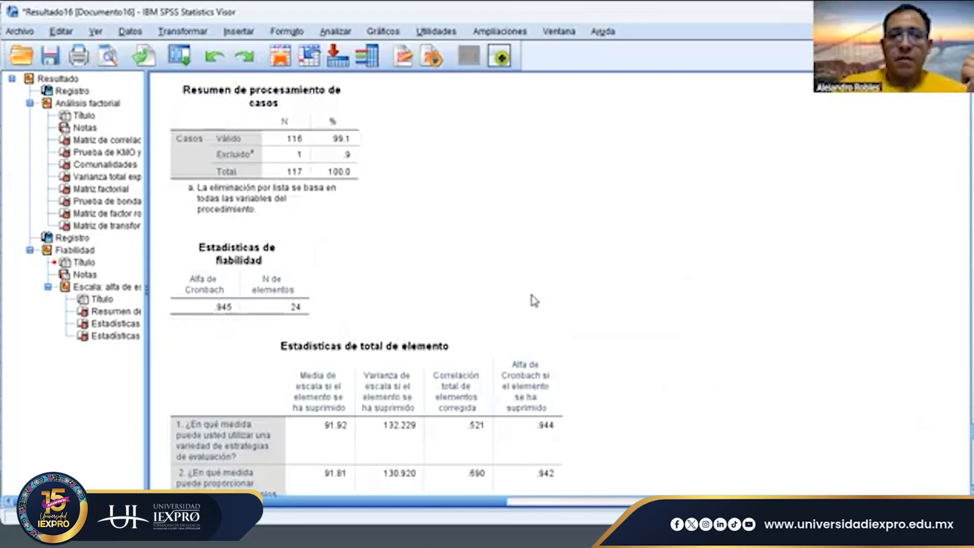
scroll(532, 300, down, 5)
scroll(533, 300, up, 2)
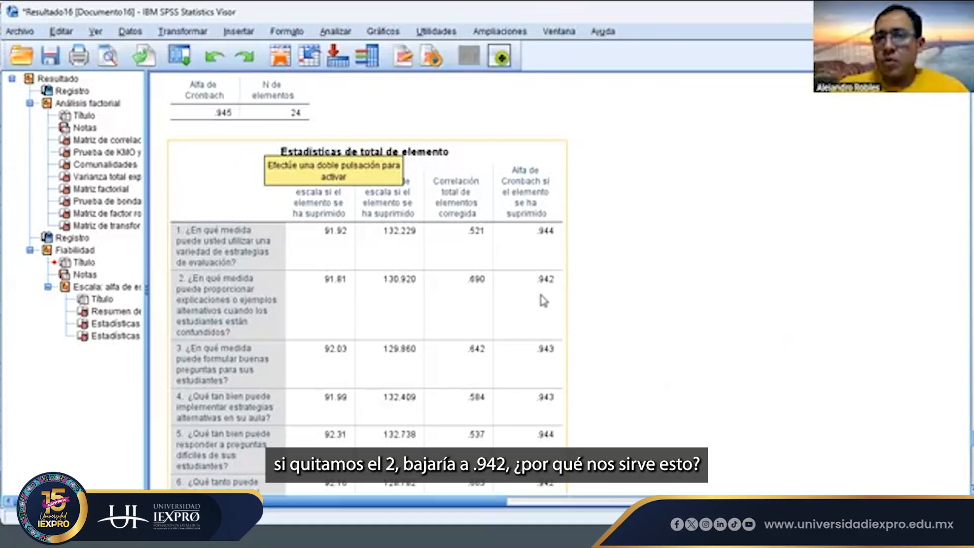
scroll(543, 300, down, 5)
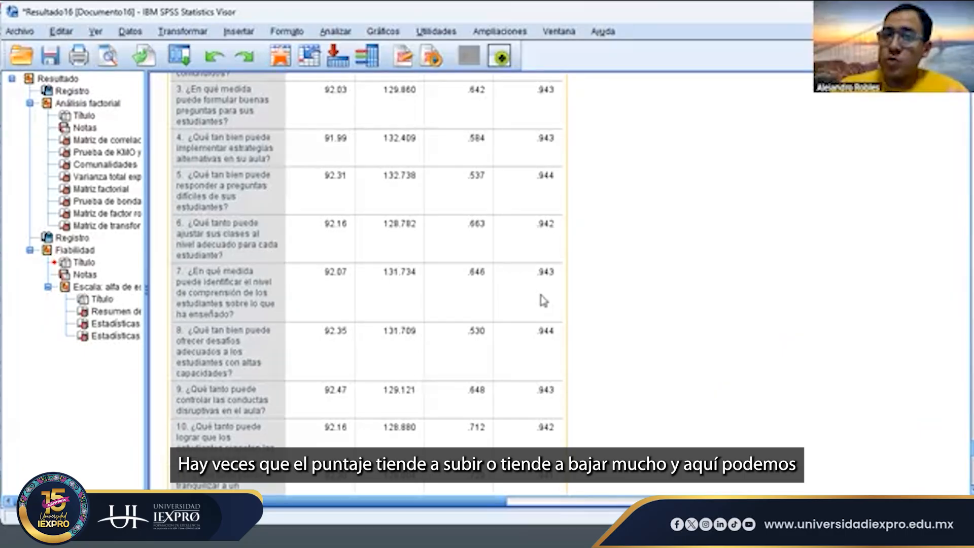
scroll(542, 300, down, 4)
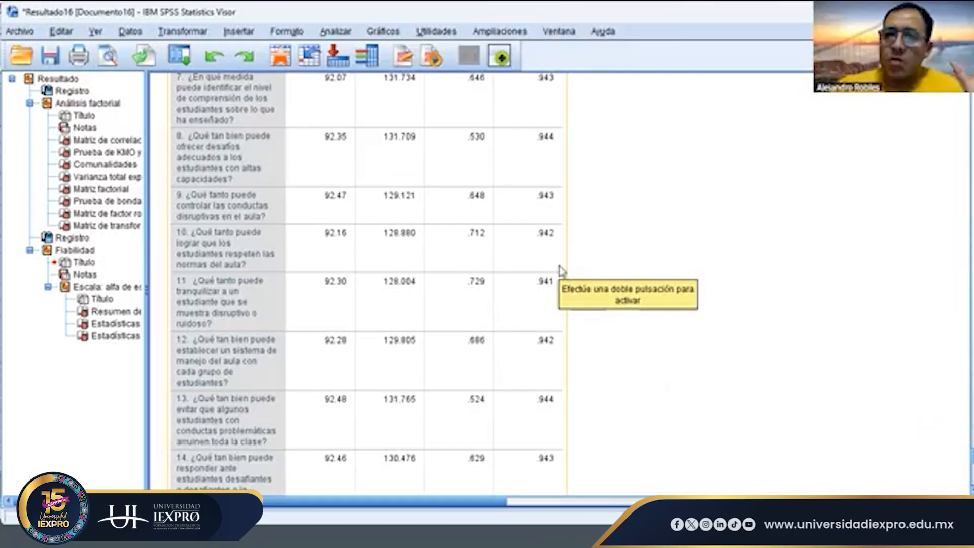
scroll(561, 270, down, 5)
scroll(562, 271, down, 6)
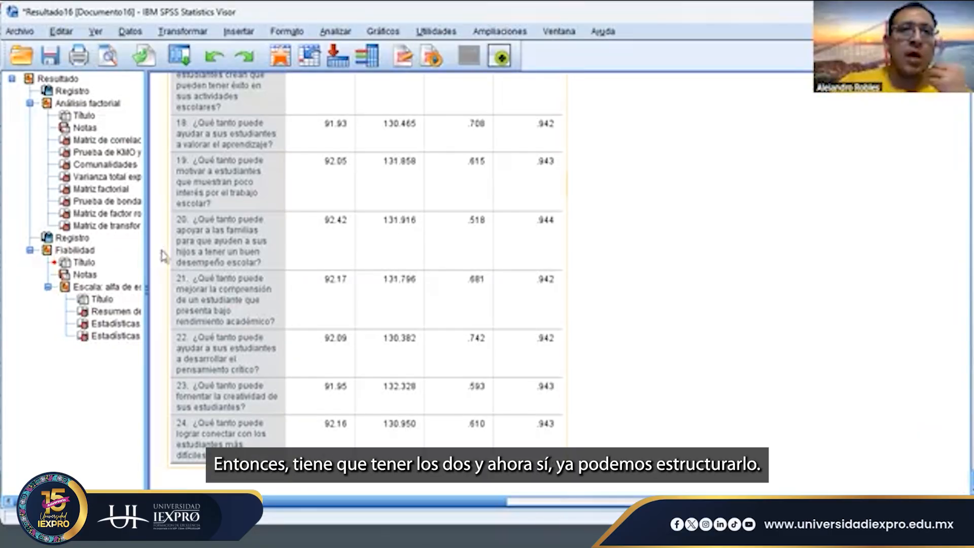
- Open a one-way ANOVA comparing the means of the self-efficacy items, and select its educational level factor
click(345, 32)
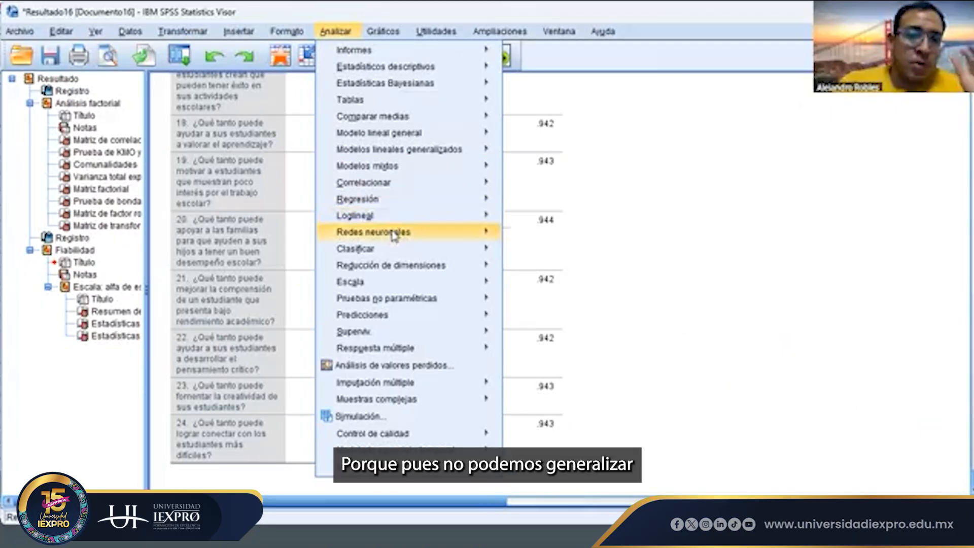
mouse_move(406, 264)
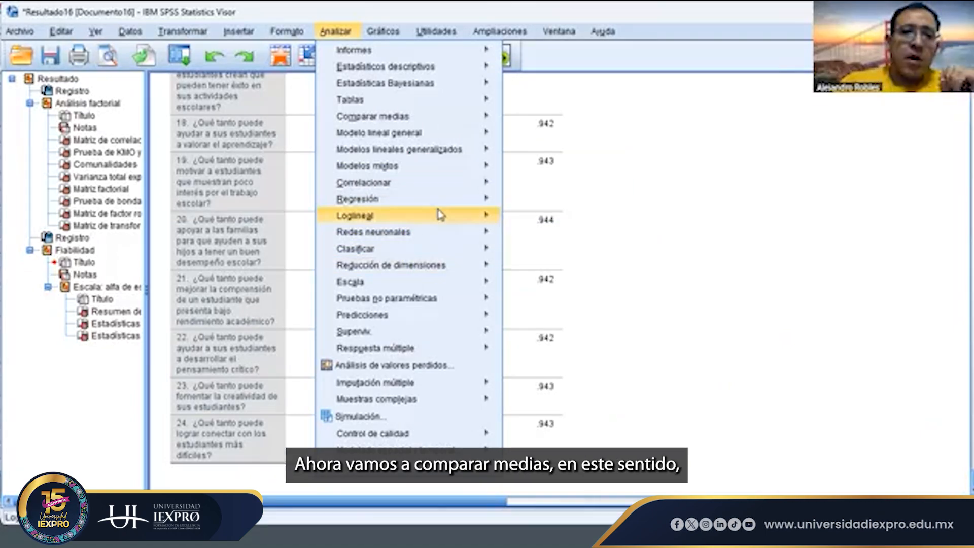
mouse_move(440, 215)
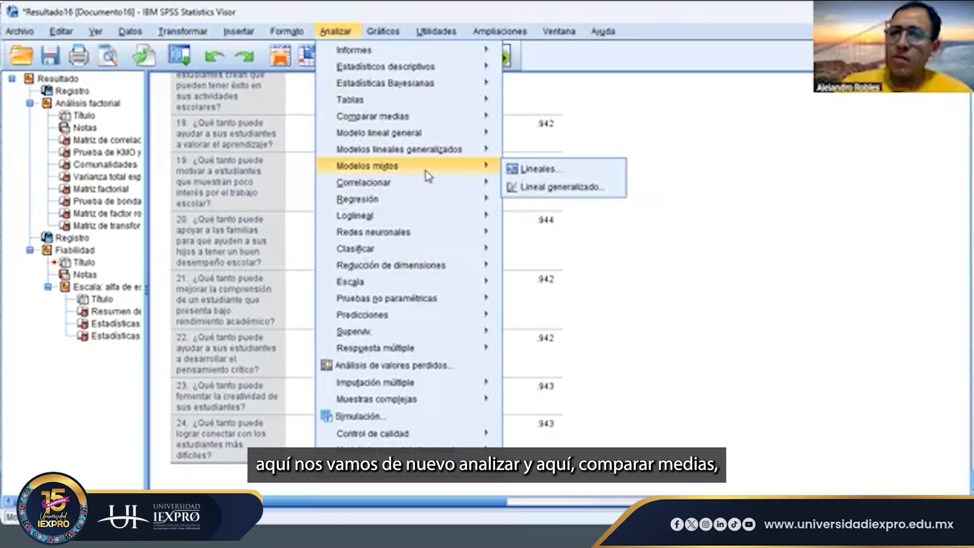
mouse_move(390, 122)
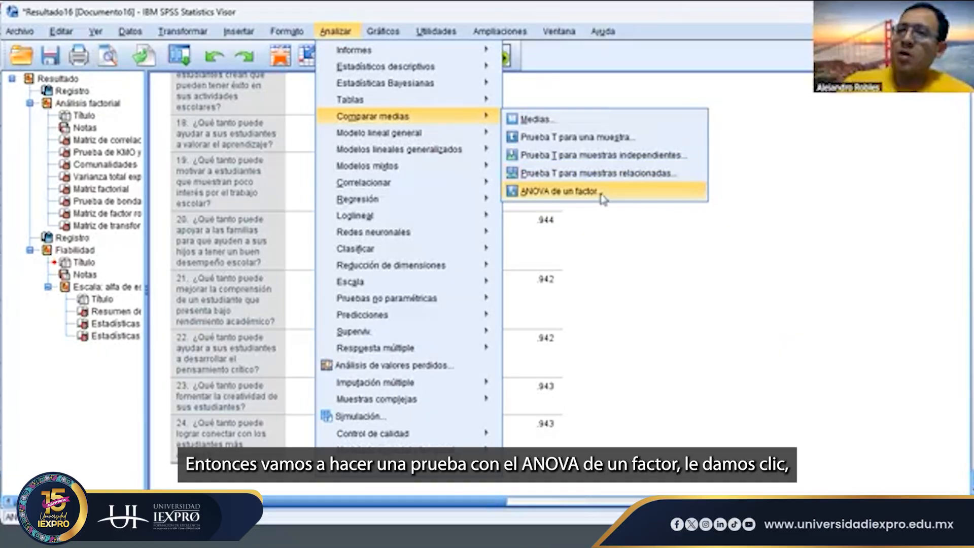
click(601, 198)
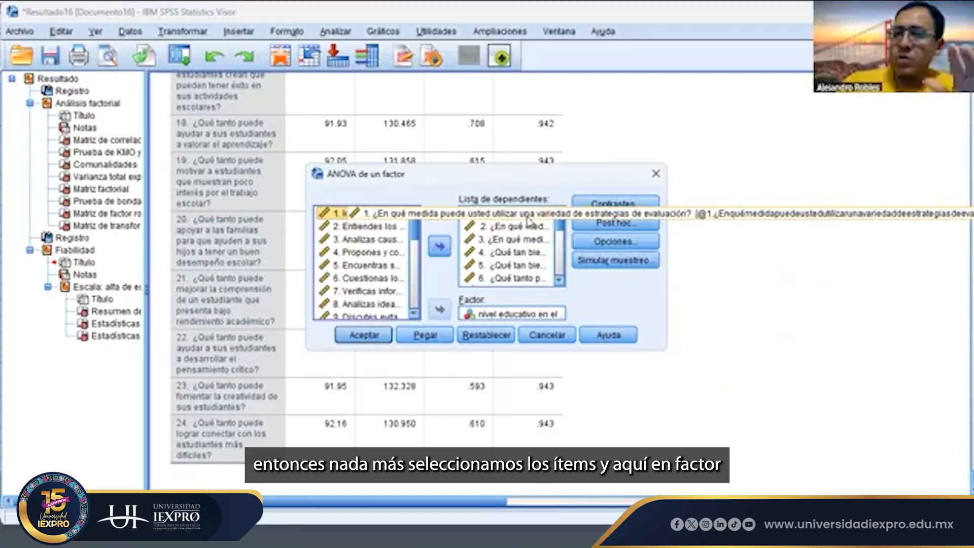
click(507, 315)
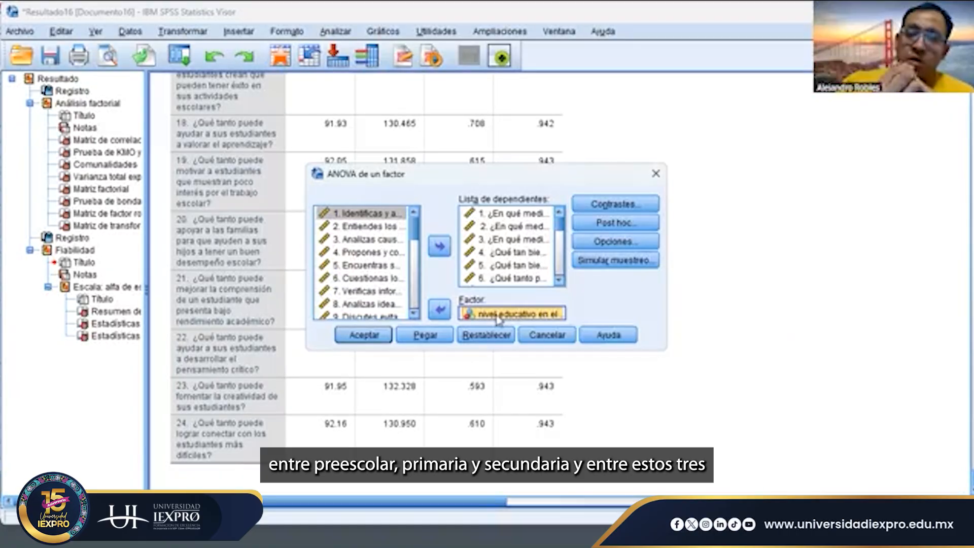
- Check that no contrasts are set and accept the Tukey-b post hoc test at a significance level of .05
click(601, 206)
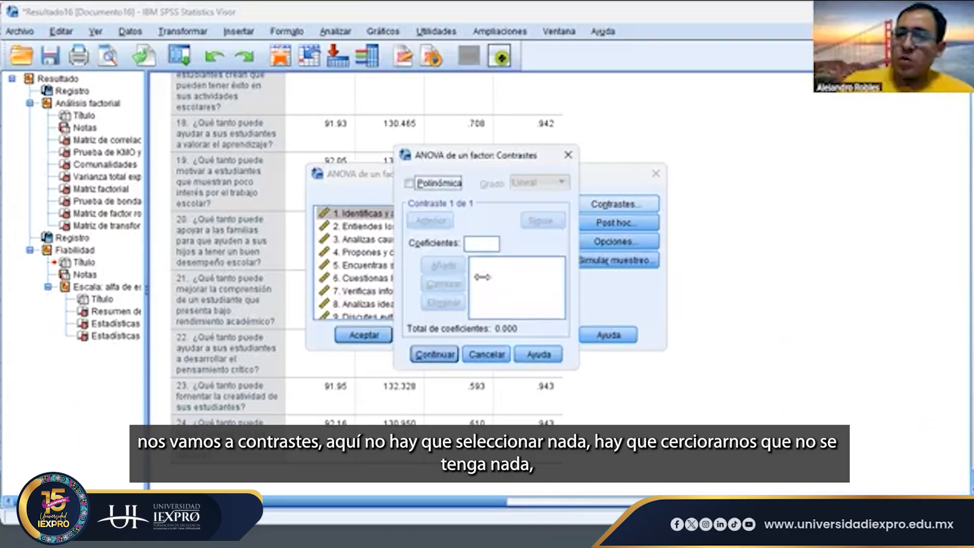
click(566, 156)
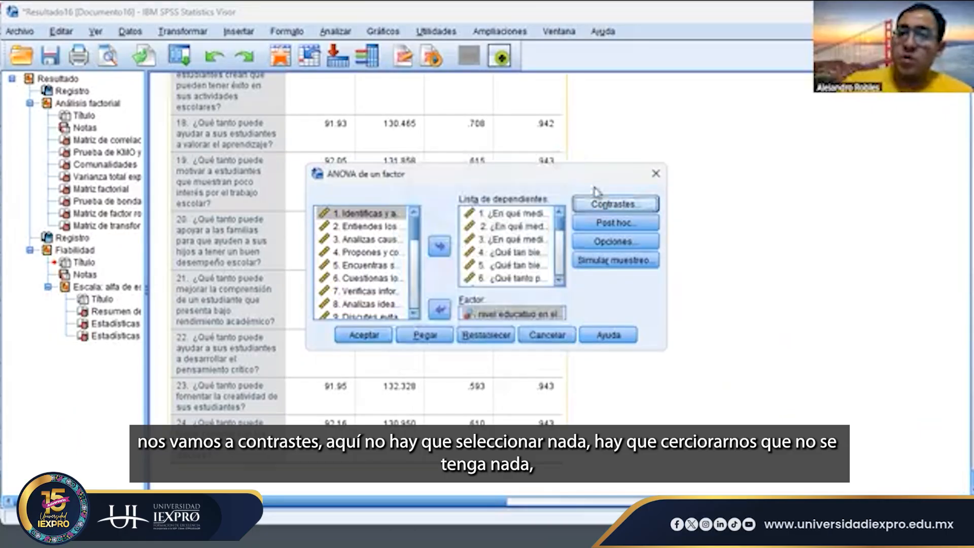
click(614, 224)
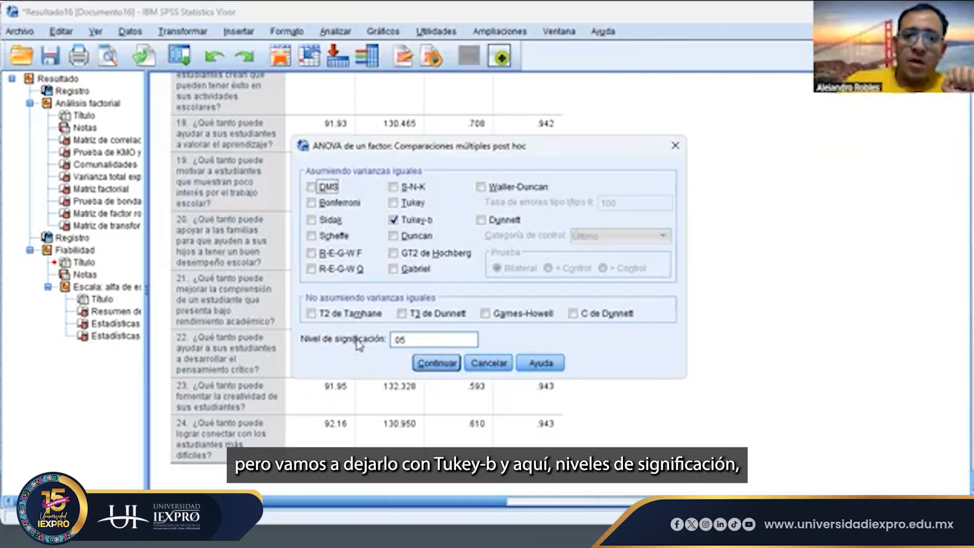
double_click(435, 337)
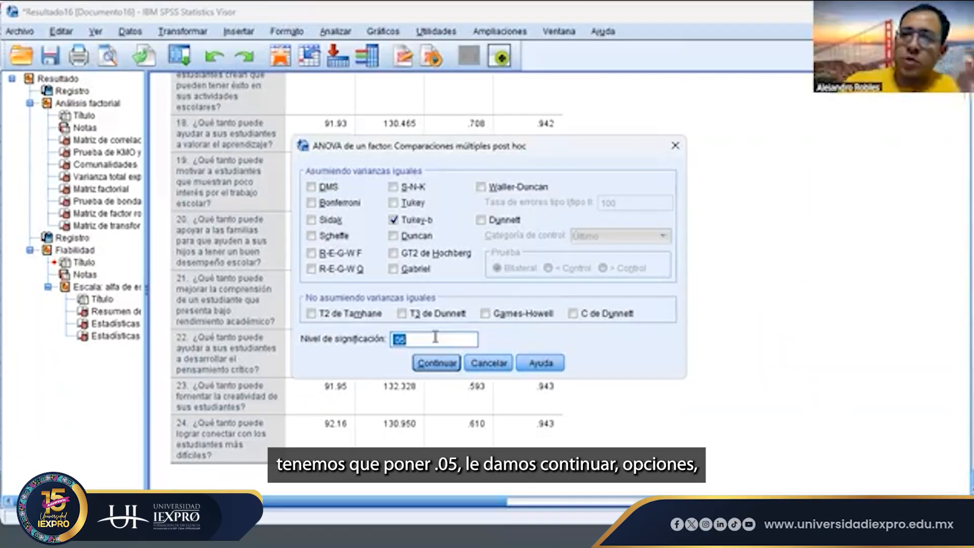
click(436, 363)
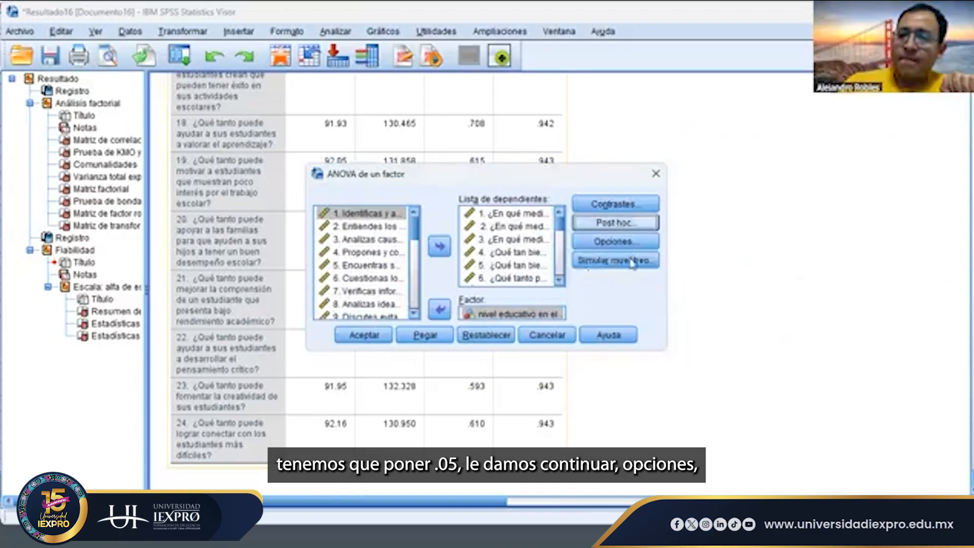
- Accept the descriptives and homogeneity of variance test options, and run the one-way ANOVA
click(617, 242)
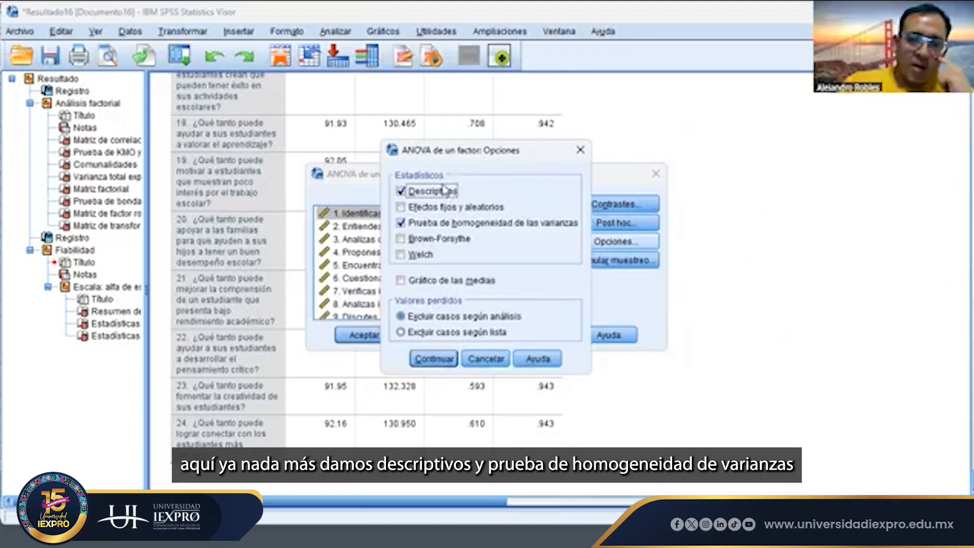
click(434, 358)
click(366, 334)
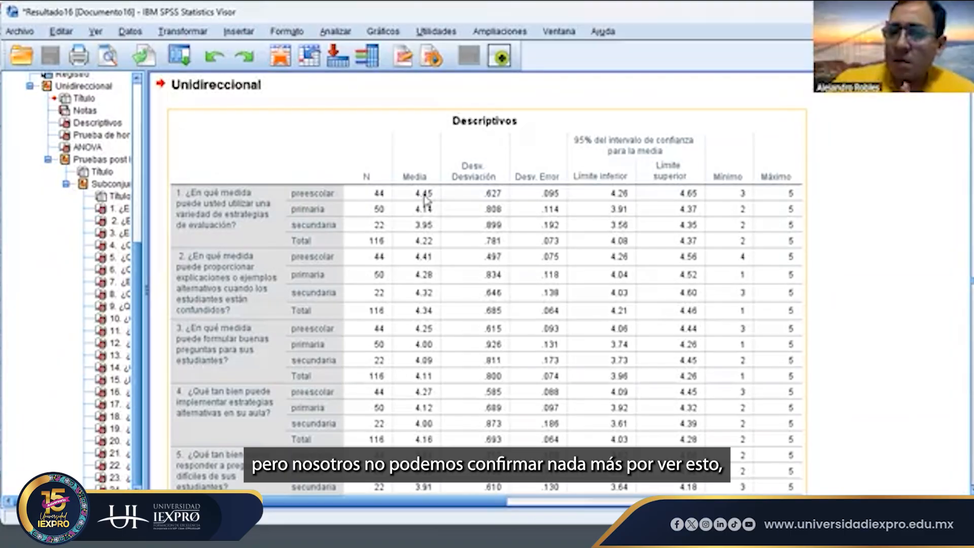
- Examine the significance values of all 24 items in the ANOVA table, past the descriptives and homogeneity of variance results
scroll(437, 270, down, 10)
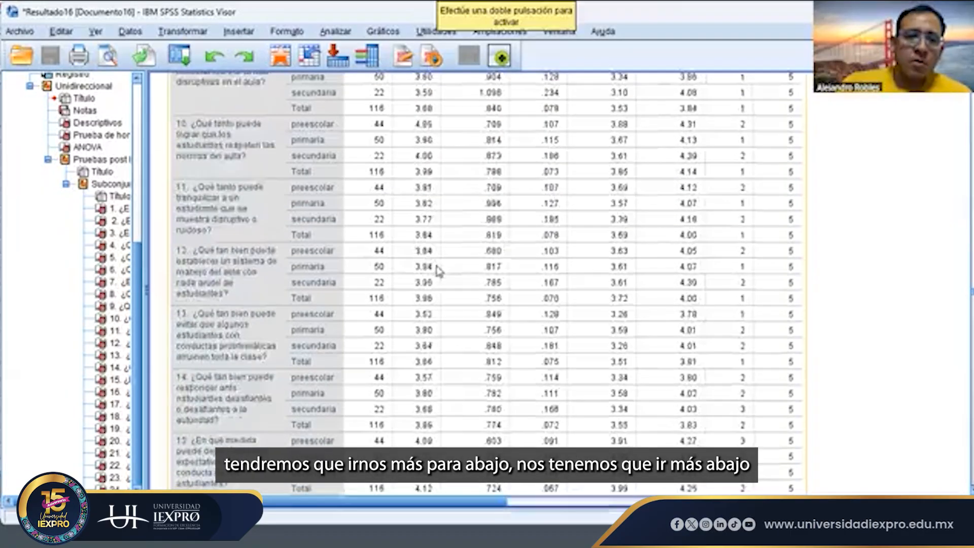
scroll(436, 271, down, 20)
scroll(436, 271, up, 13)
scroll(436, 270, down, 8)
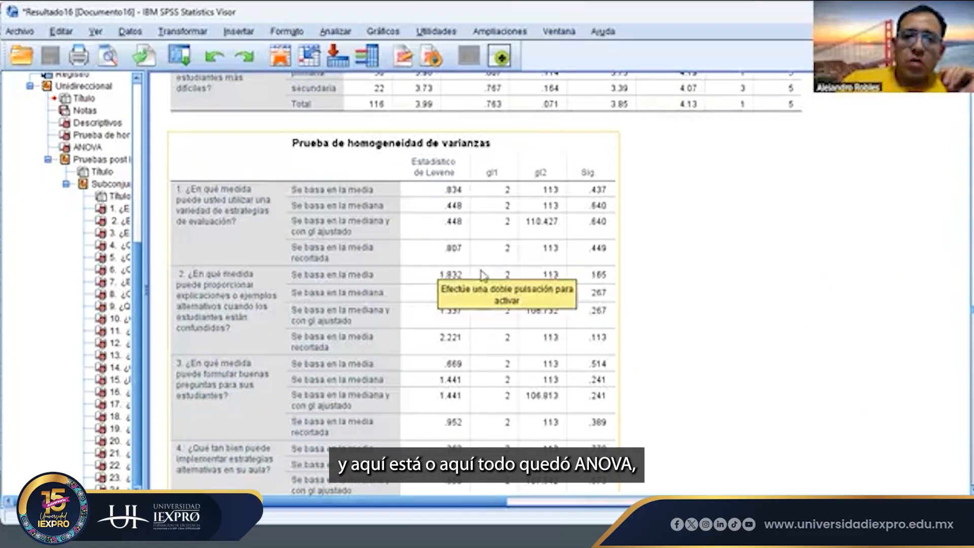
scroll(482, 275, up, 10)
scroll(482, 275, down, 20)
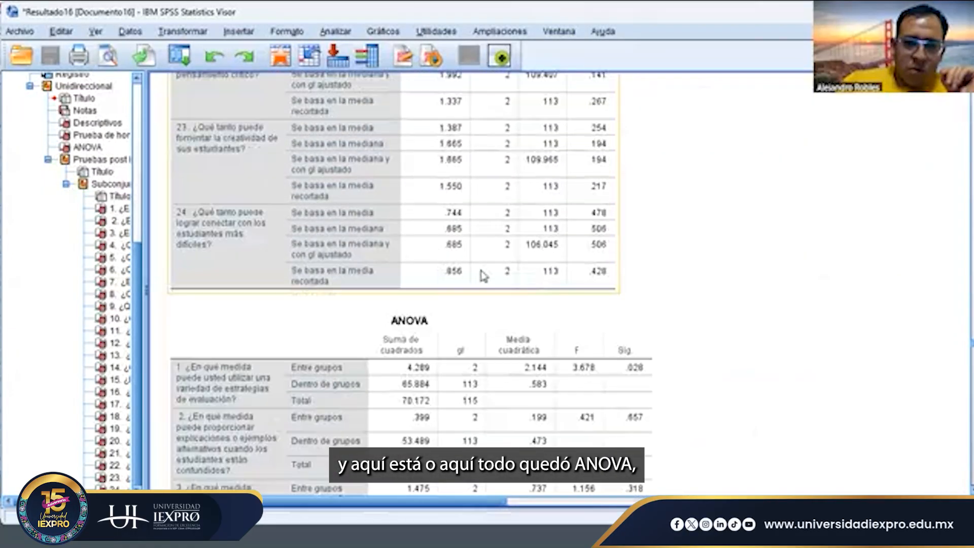
scroll(482, 274, down, 8)
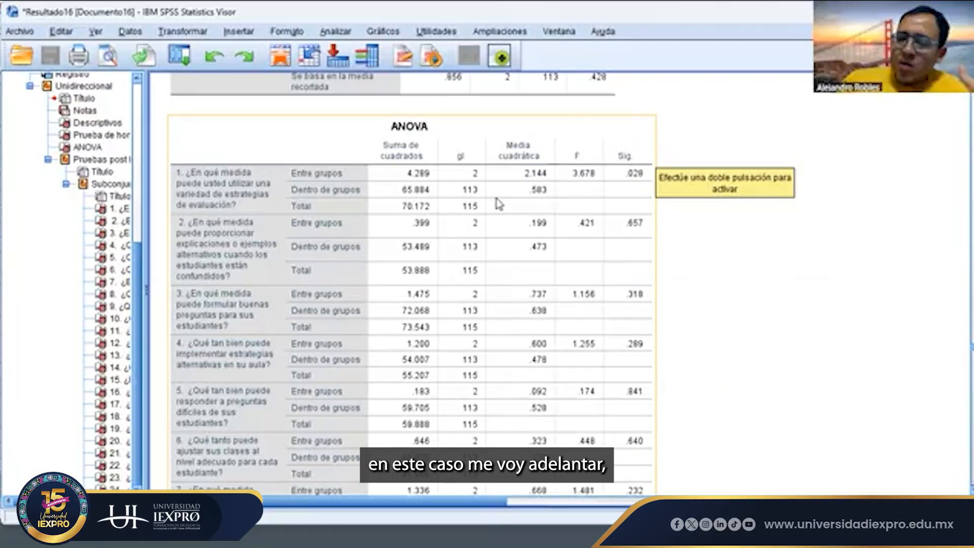
scroll(554, 266, down, 10)
scroll(555, 267, down, 10)
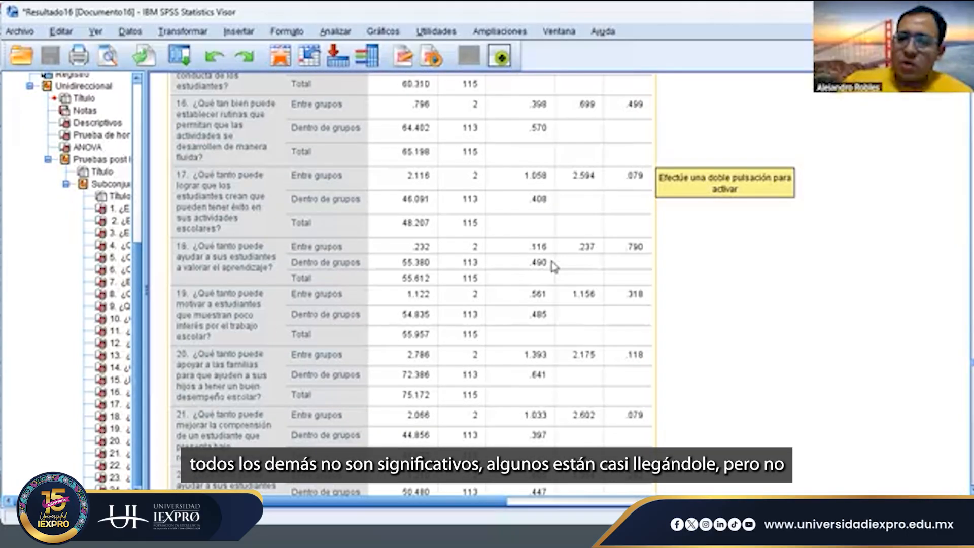
scroll(645, 191, down, 5)
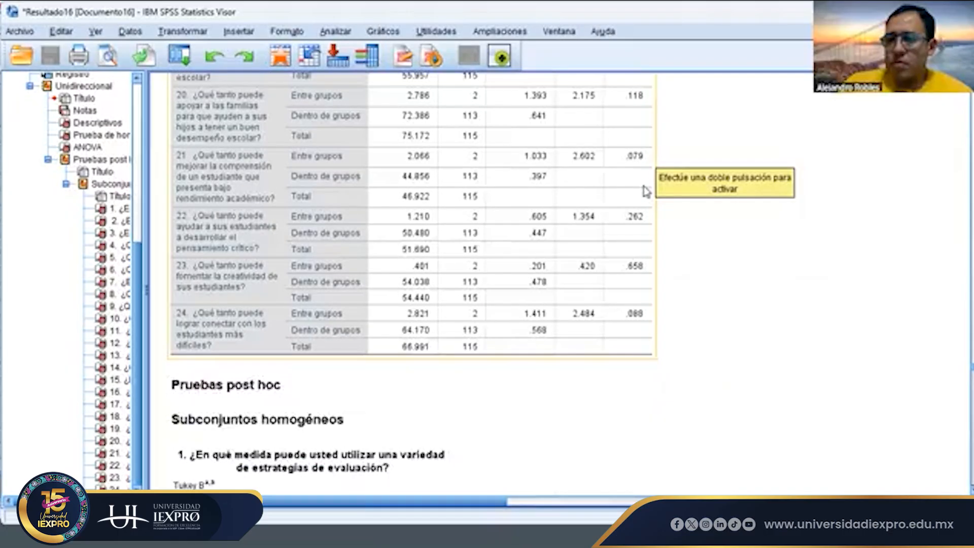
scroll(646, 192, up, 15)
scroll(646, 192, up, 4)
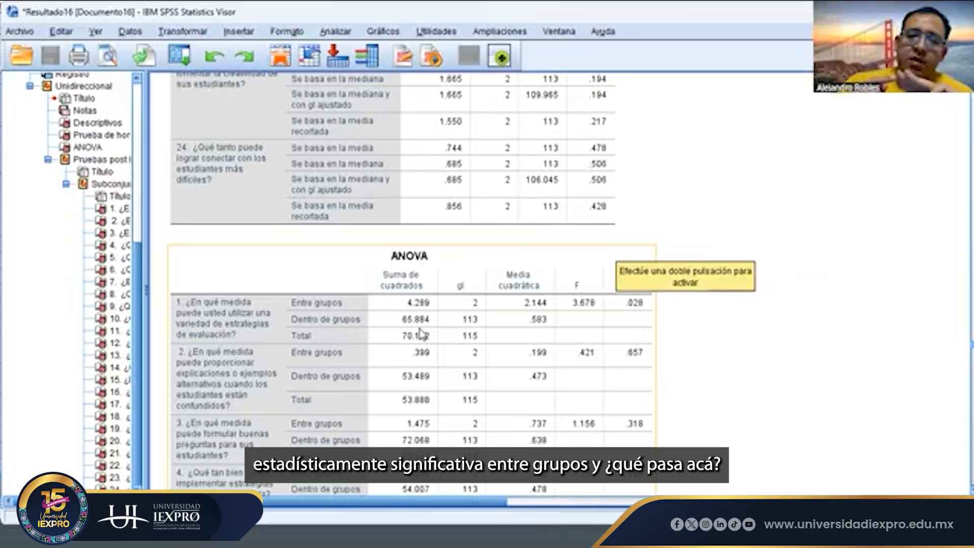
- Compare the item 1 means and group sizes of preescolar, primaria and secundaria in the descriptives table
scroll(420, 334, up, 20)
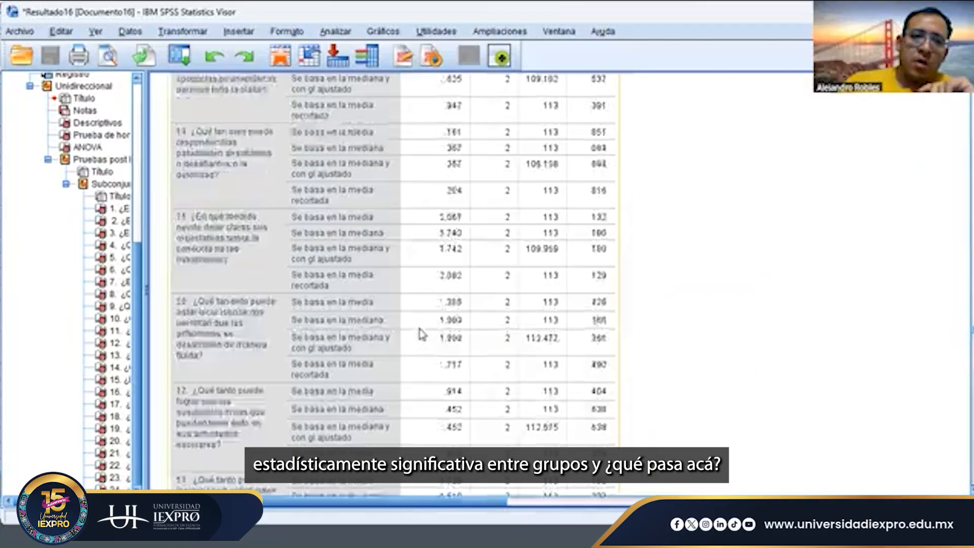
scroll(420, 333, up, 3)
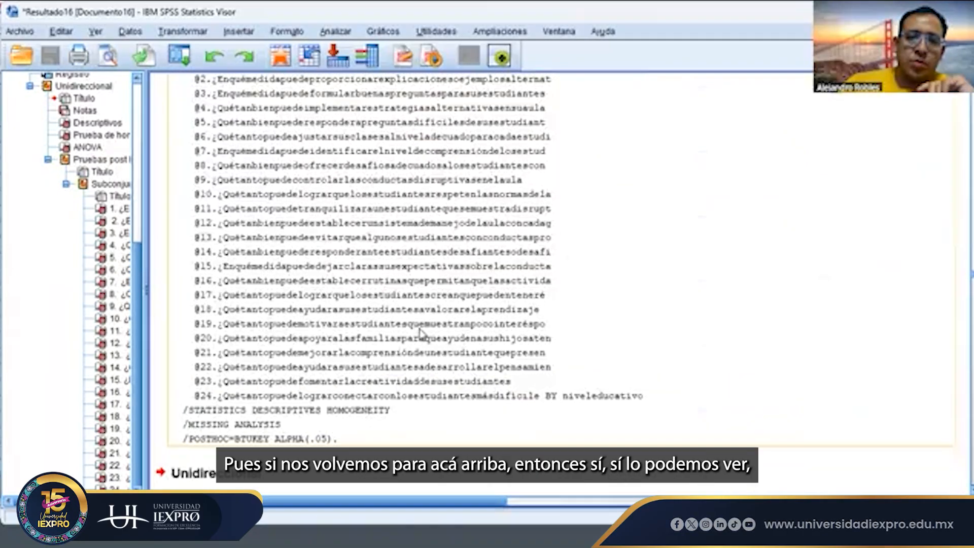
scroll(421, 333, down, 10)
scroll(420, 333, up, 2)
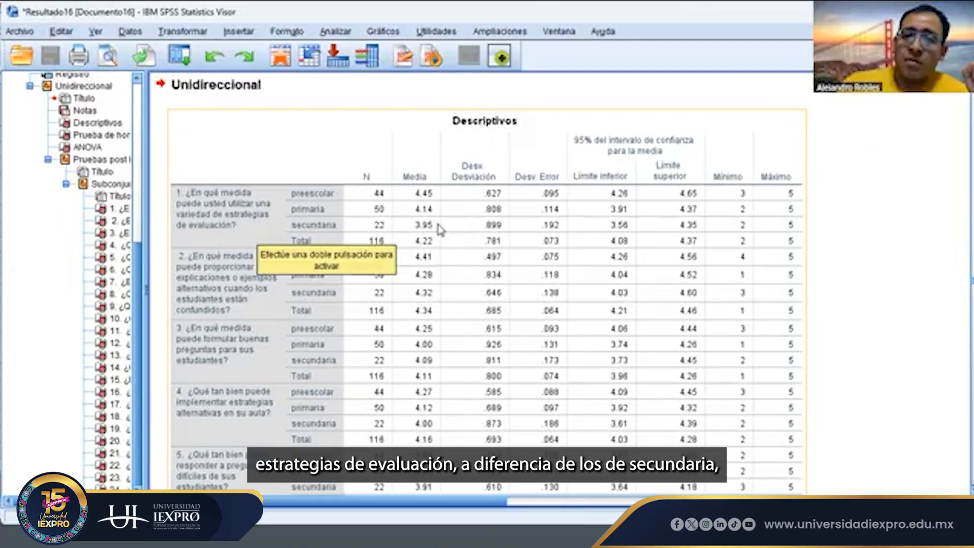
scroll(440, 230, down, 3)
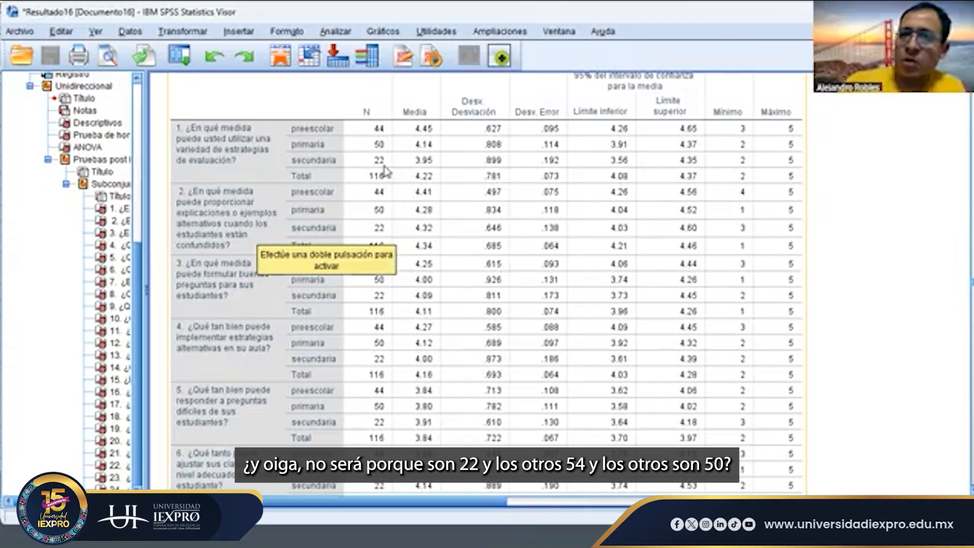
- Review Levene's homogeneity of variance results for the first items against the group descriptives
scroll(384, 171, down, 20)
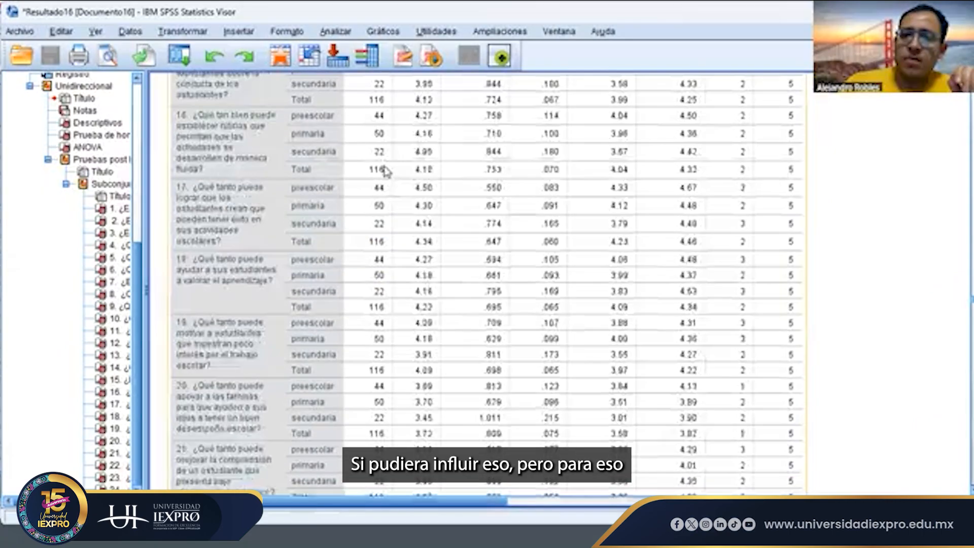
scroll(385, 171, down, 5)
click(369, 248)
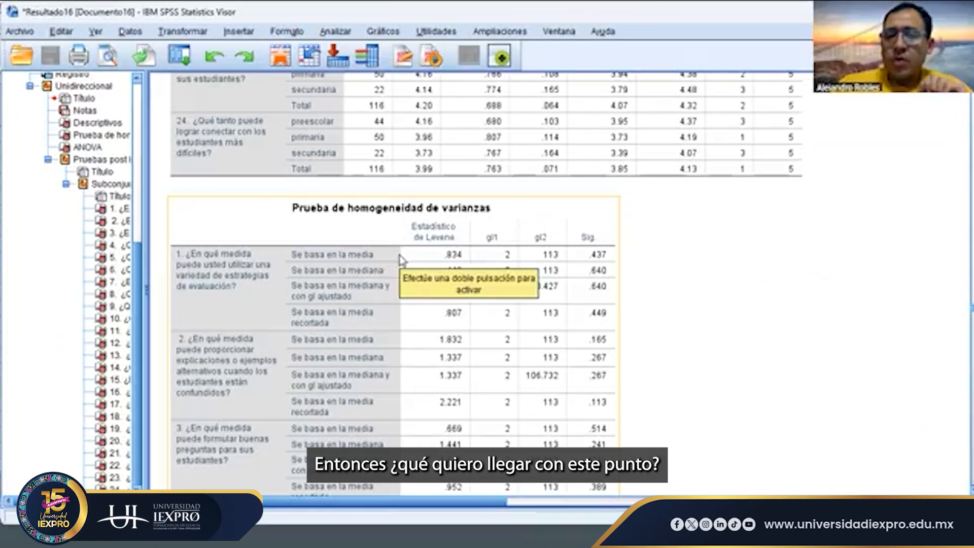
scroll(401, 260, up, 20)
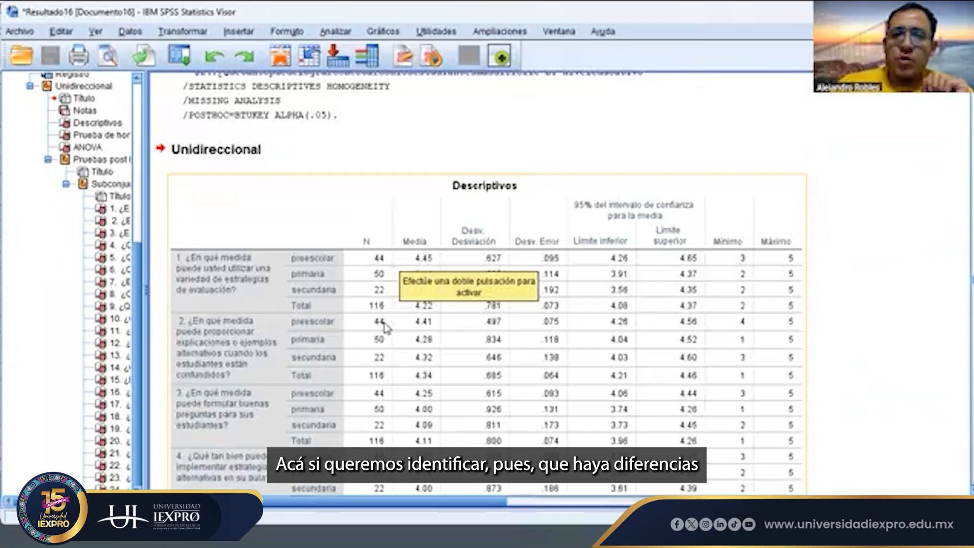
scroll(384, 328, up, 2)
scroll(370, 340, down, 10)
scroll(370, 340, down, 20)
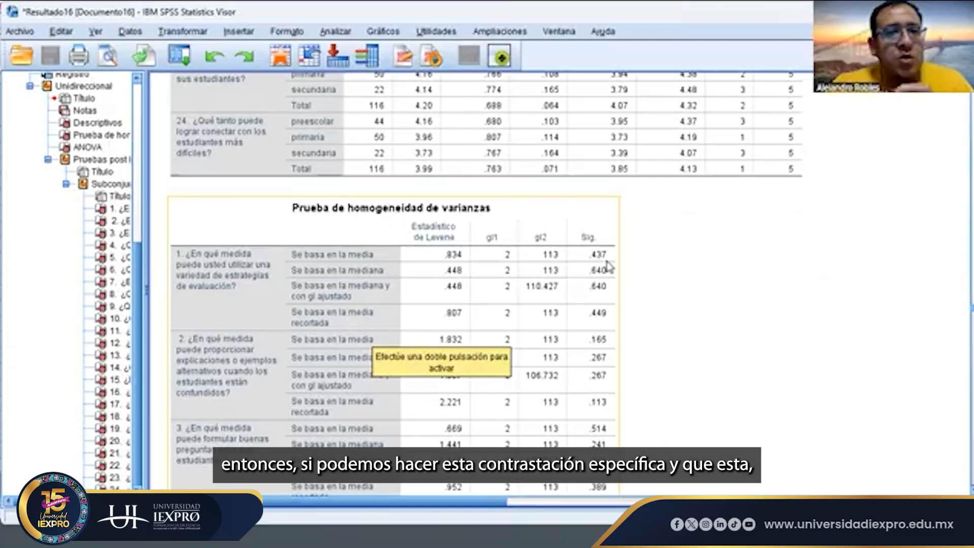
scroll(608, 265, up, 20)
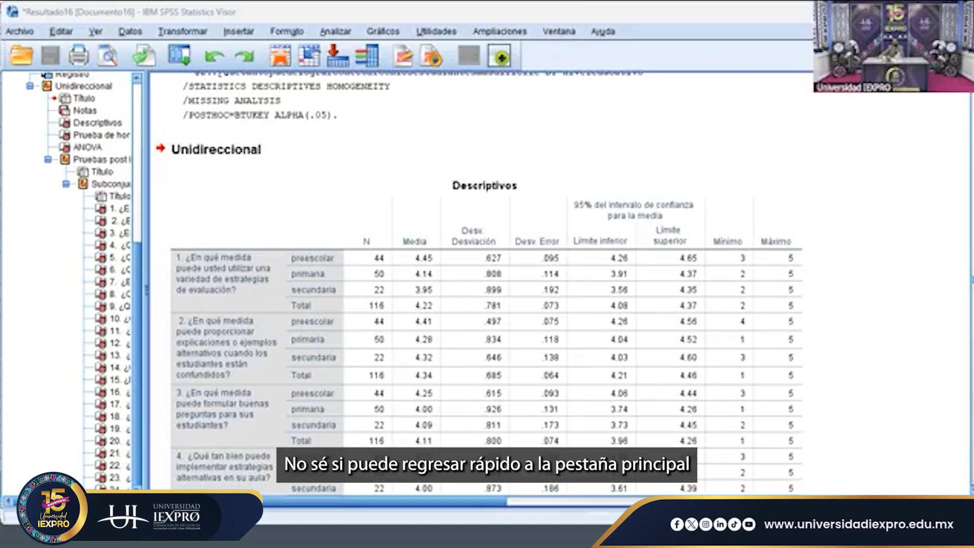
- Switch to the SPSS data editor and review the variable definitions and the captured questionnaire responses
key(alt+Tab)
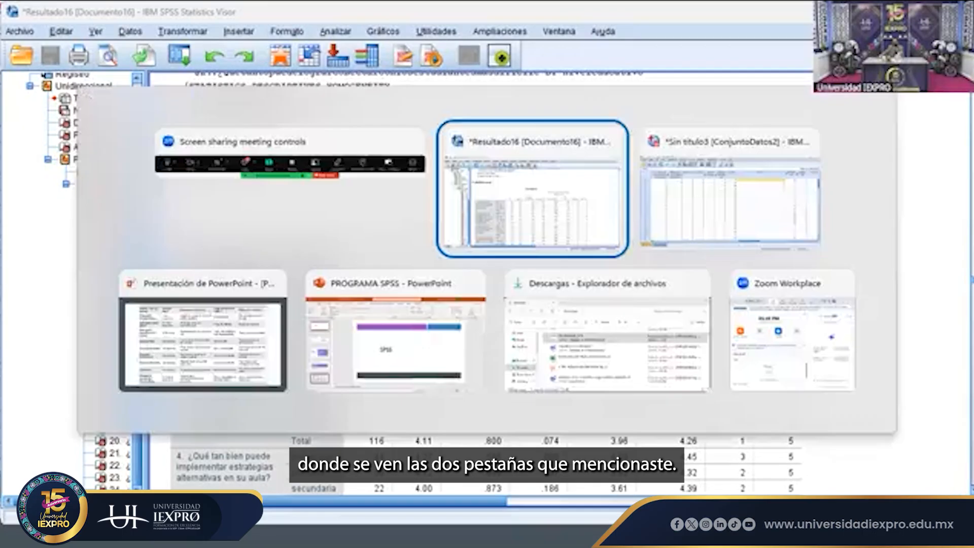
key(alt+Tab)
key(alt+Tab)
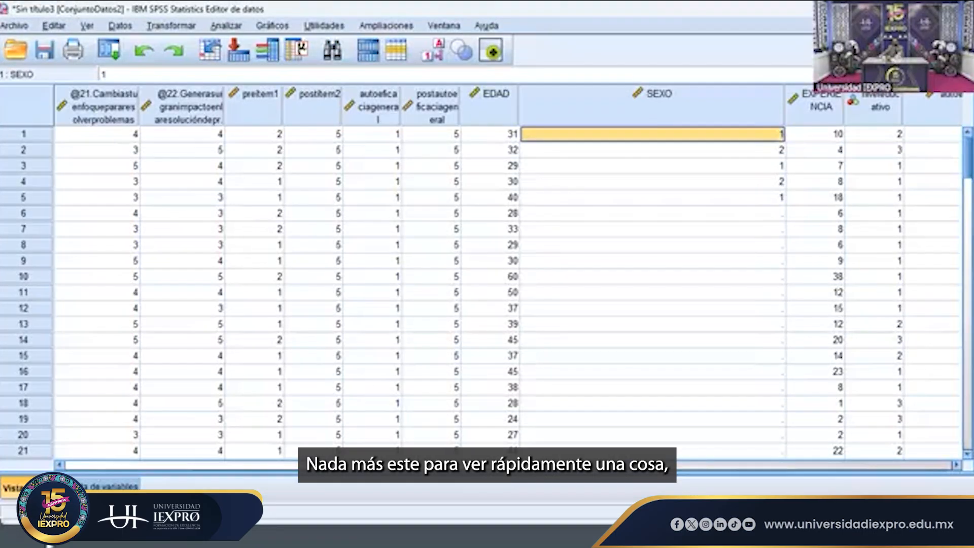
click(111, 485)
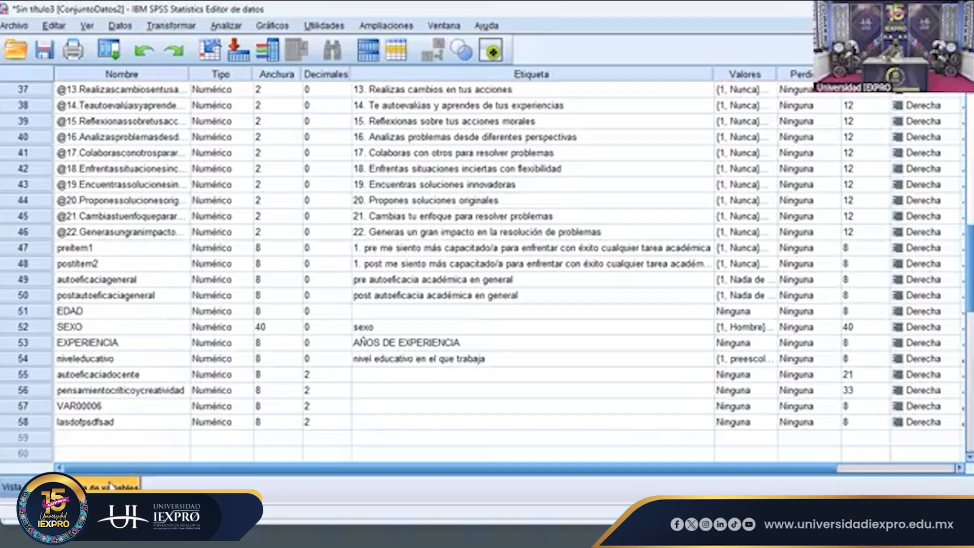
scroll(202, 362, up, 3)
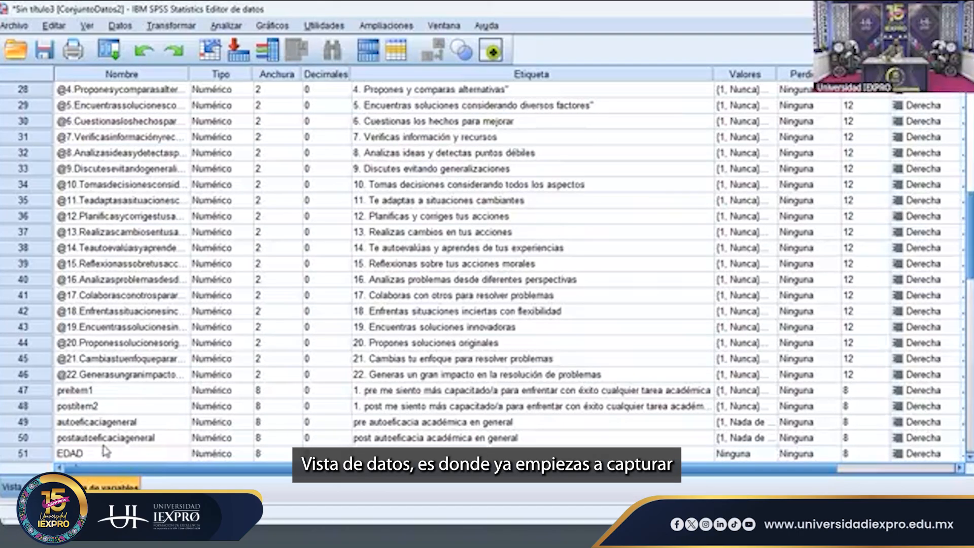
click(10, 487)
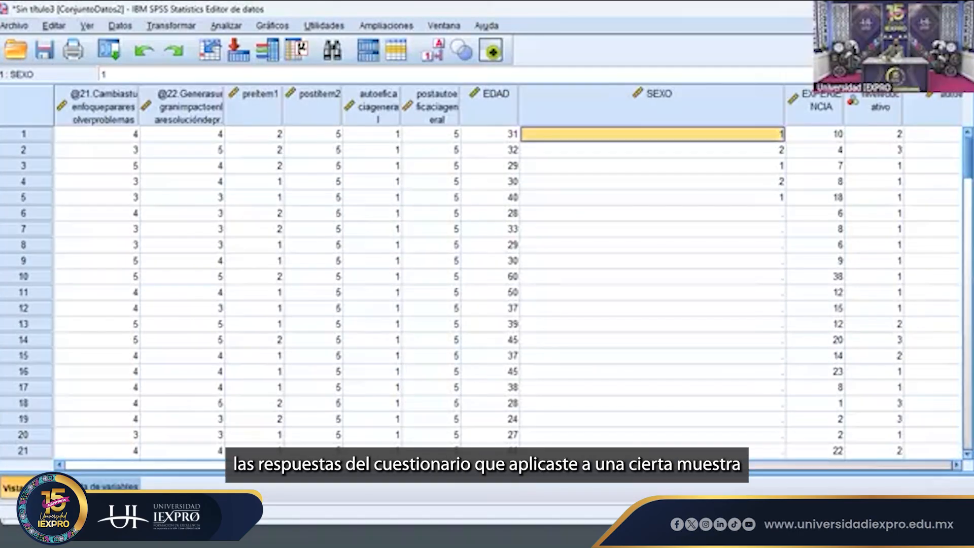